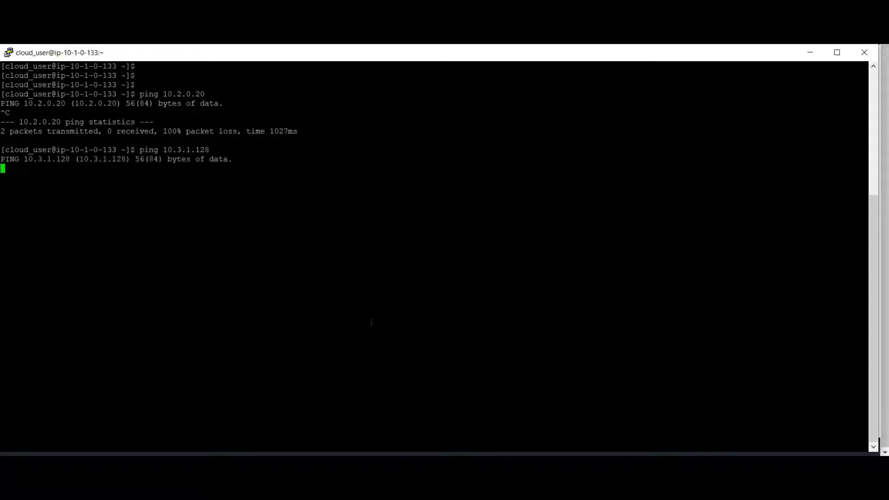
Stop the running ping to 10.3.1.128 and switch to the Transit Gateways page of the AWS VPC console
key("ctrl+c")
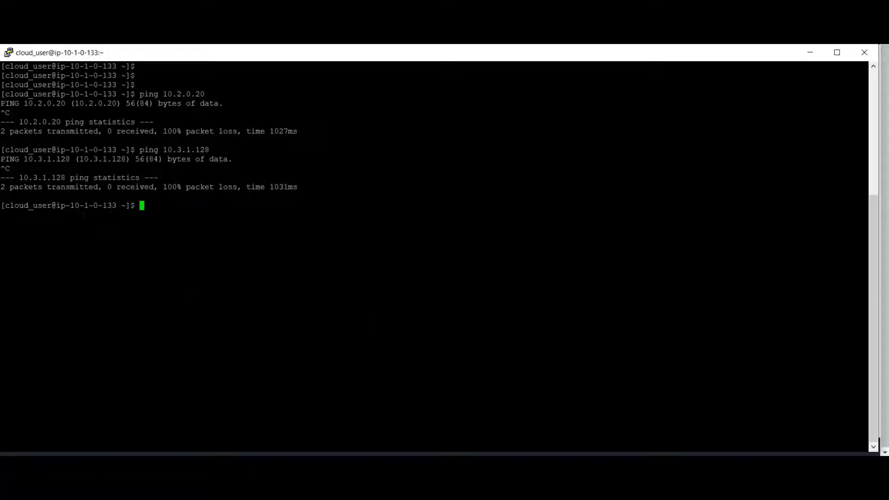
left_click_drag(70, 205, 116, 205)
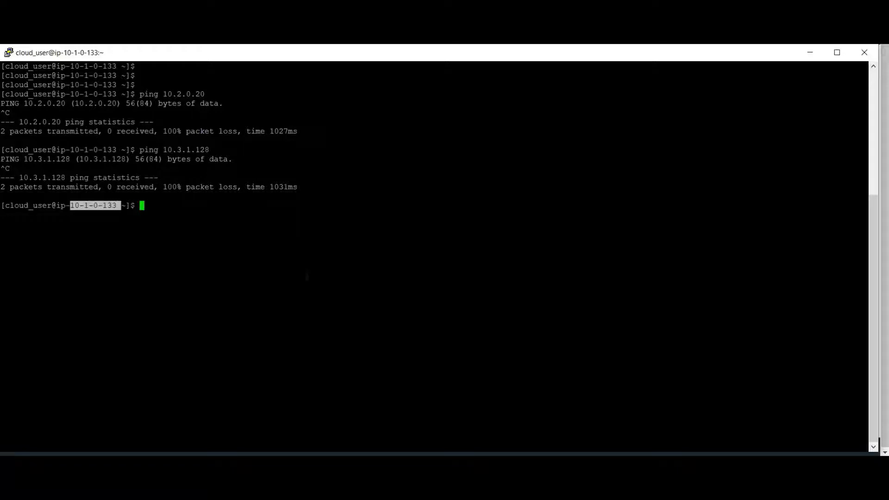
left_click(309, 277)
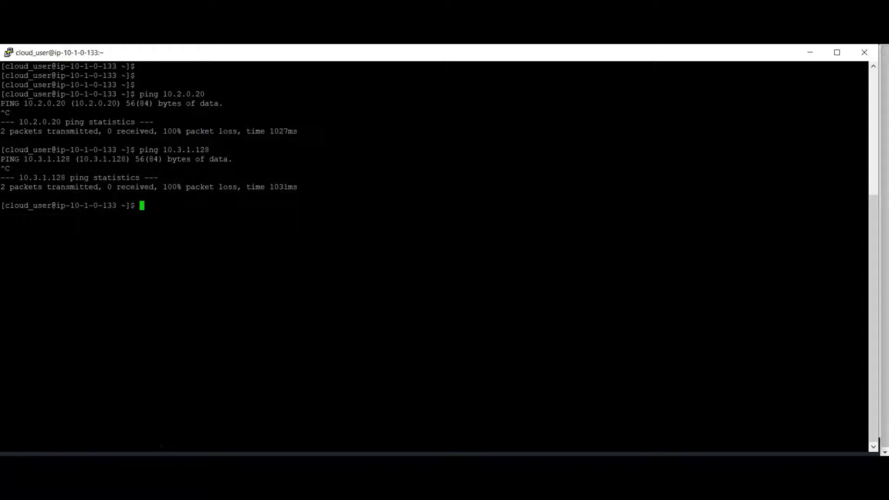
key("ctrl+super+Right")
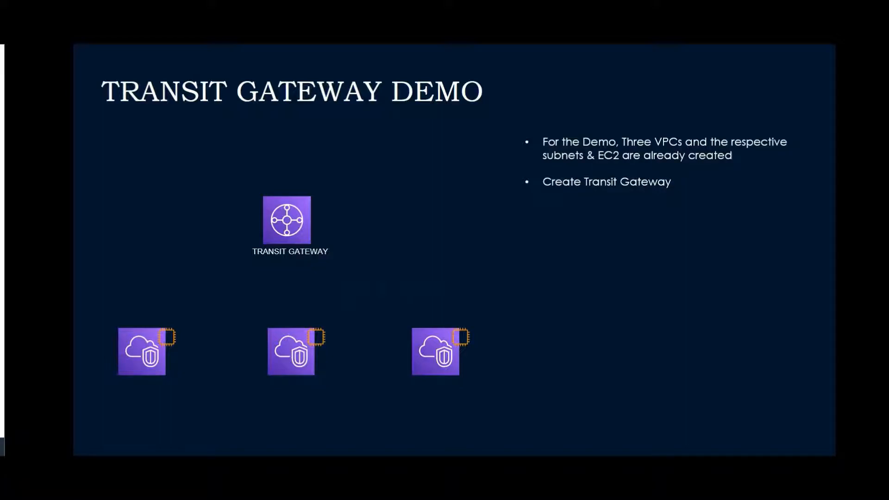
key("ctrl+super+Left")
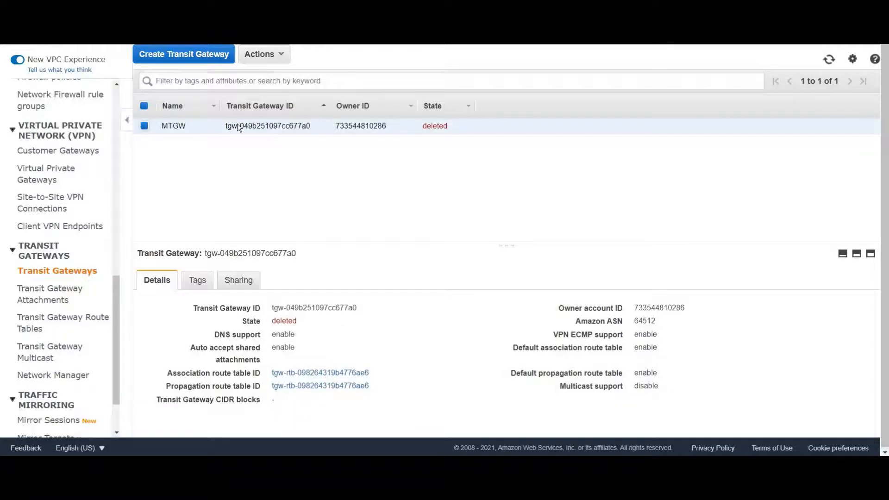
Start a new transit gateway with MYTGW as both its name tag and its description
left_click(184, 55)
left_click(207, 140)
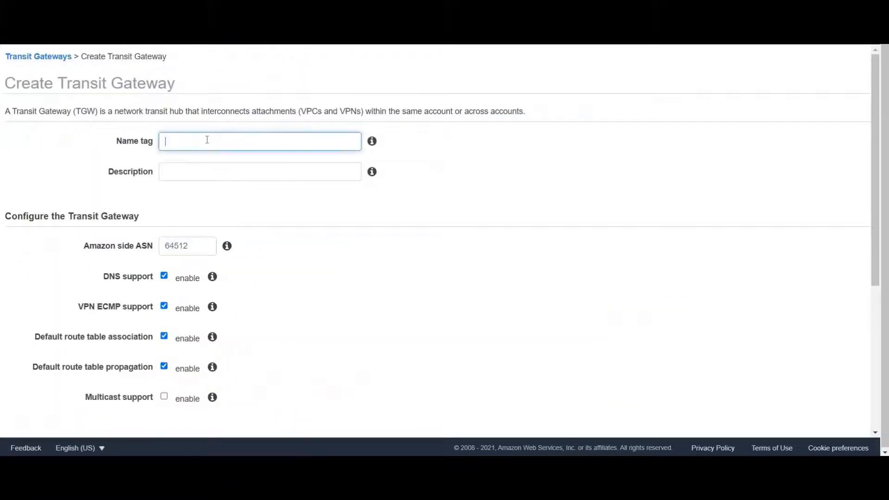
type("MYTGW")
left_click(208, 171)
type("MYTGW")
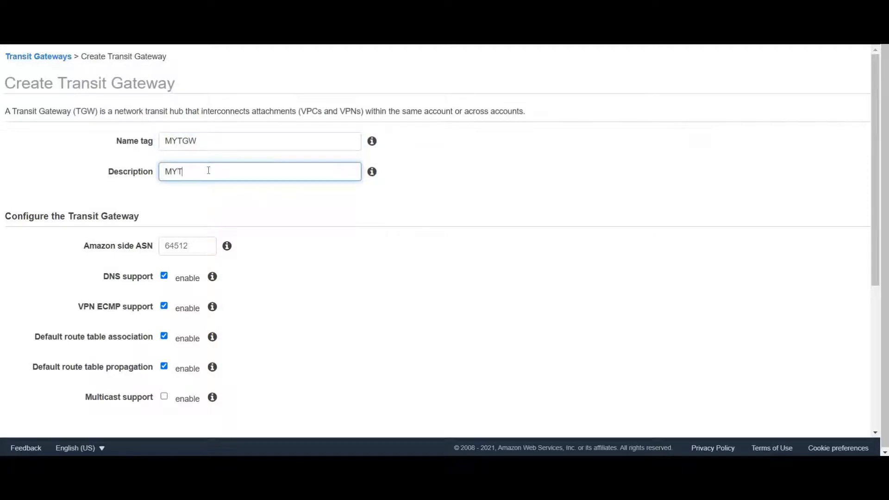
left_click(300, 226)
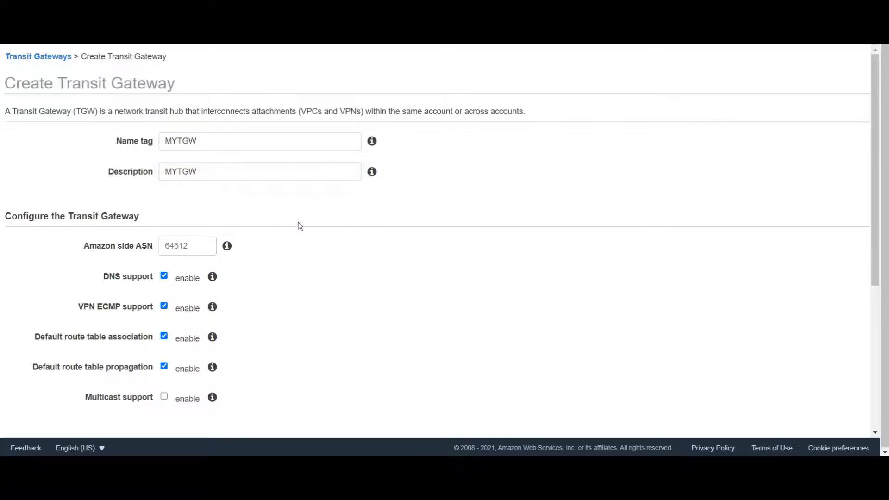
Enable auto accept shared attachments, create the transit gateway, and return to the gateway list
scroll(300, 226, "down", 1)
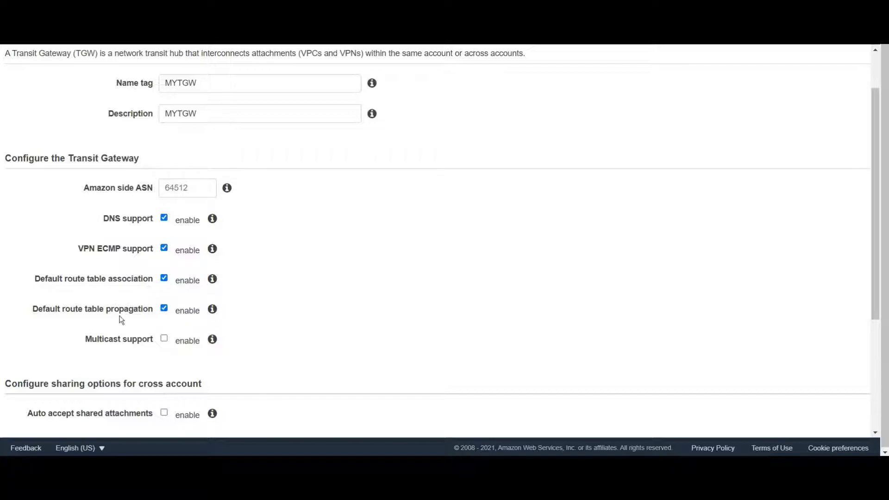
scroll(375, 260, "down", 3)
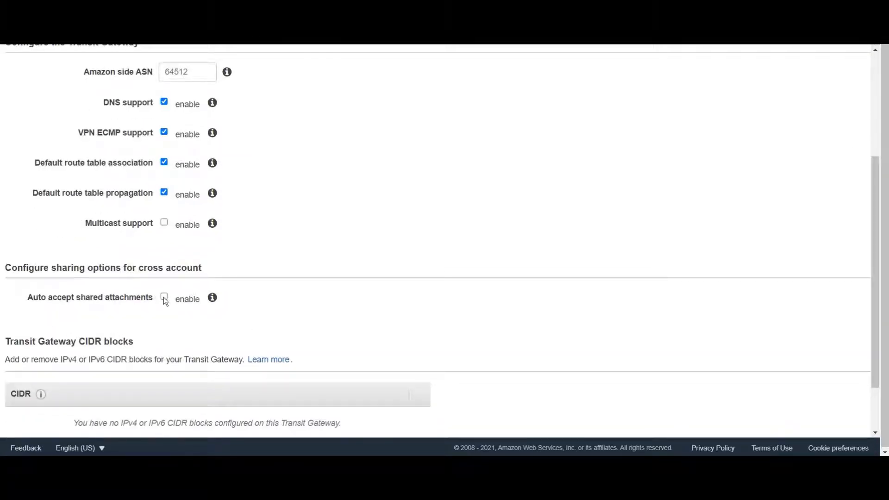
left_click(164, 298)
scroll(459, 252, "down", 2)
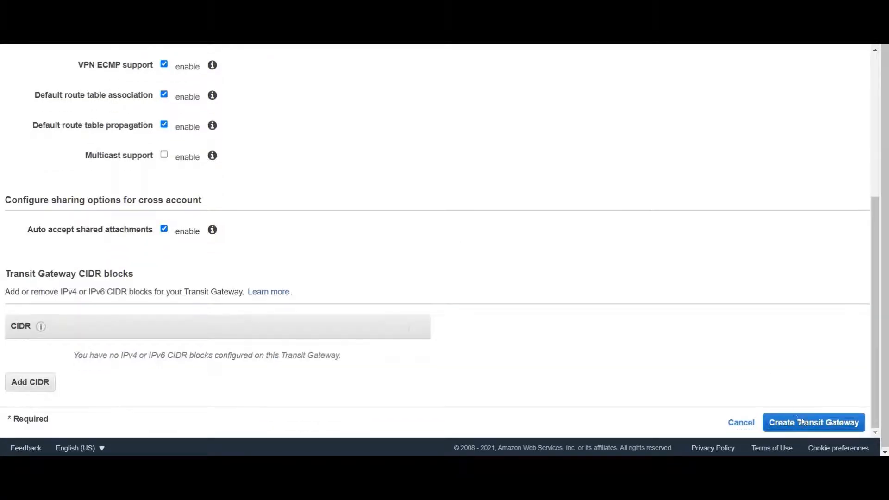
left_click(803, 423)
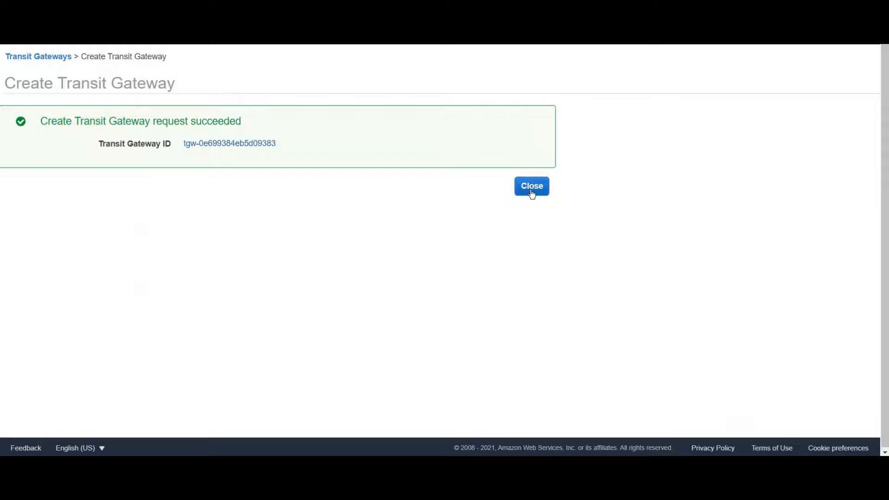
left_click(532, 190)
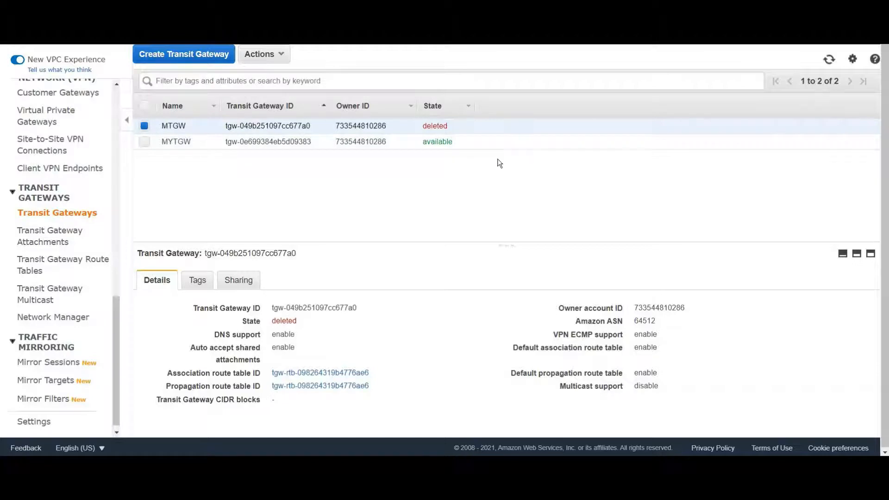
Start a transit gateway attachment on MYTGW, keeping the VPC attachment type, with the name tag VPC1
left_click(62, 244)
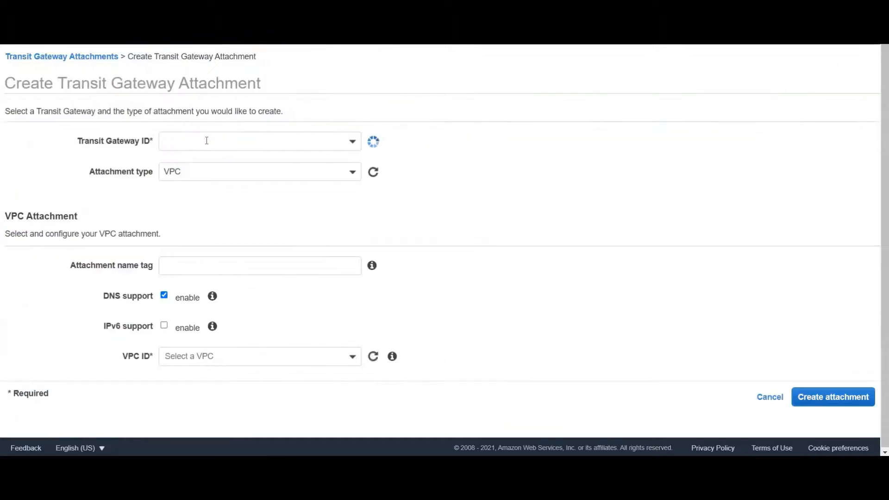
left_click(206, 140)
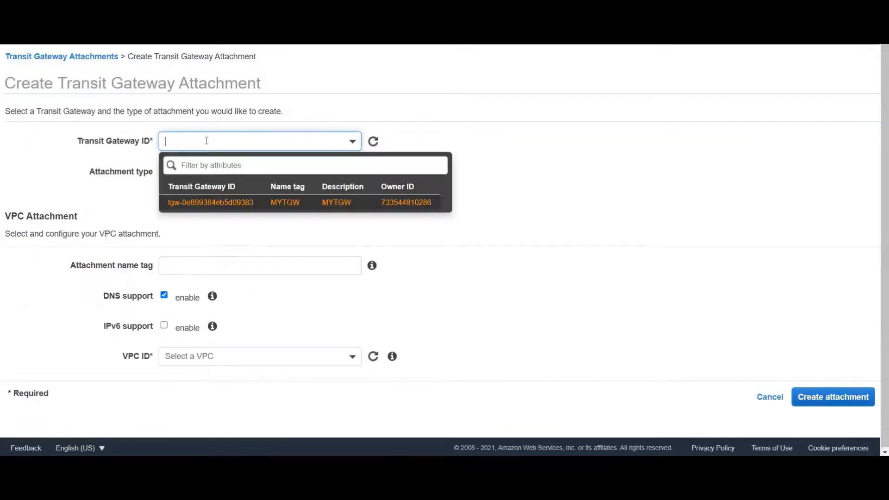
left_click(248, 203)
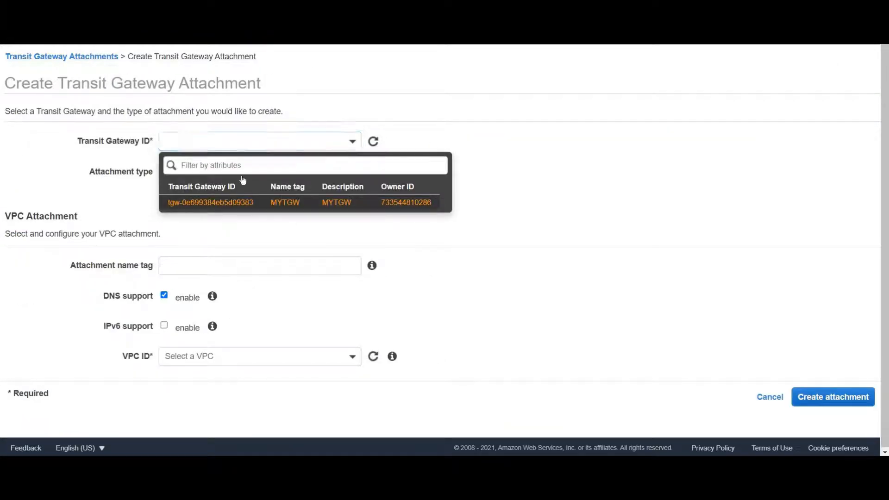
left_click(221, 264)
type("V")
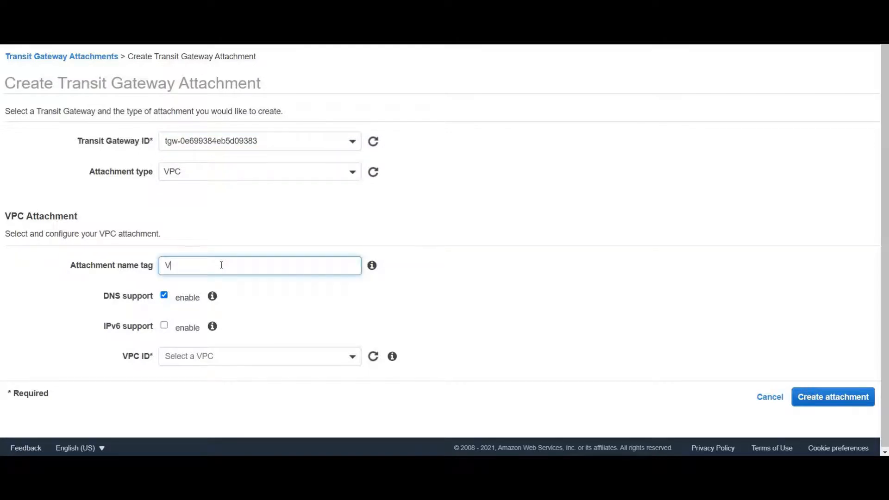
left_click(235, 179)
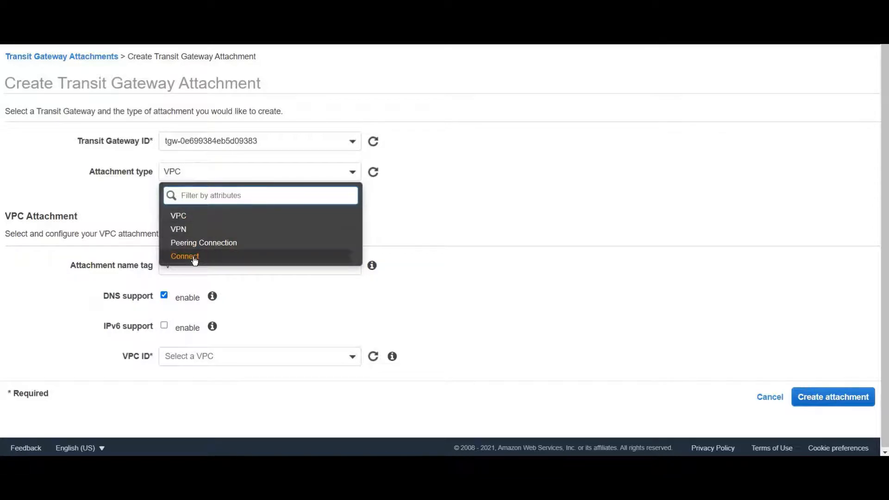
left_click(530, 197)
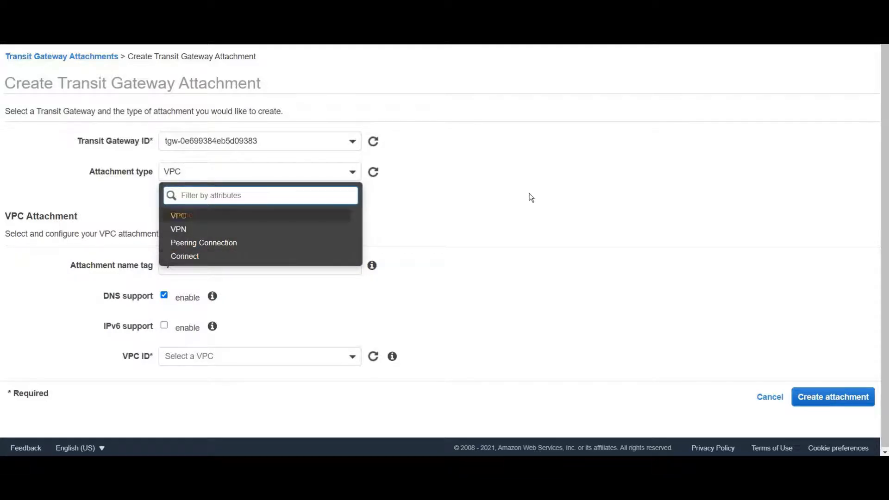
left_click(201, 264)
type("PC1")
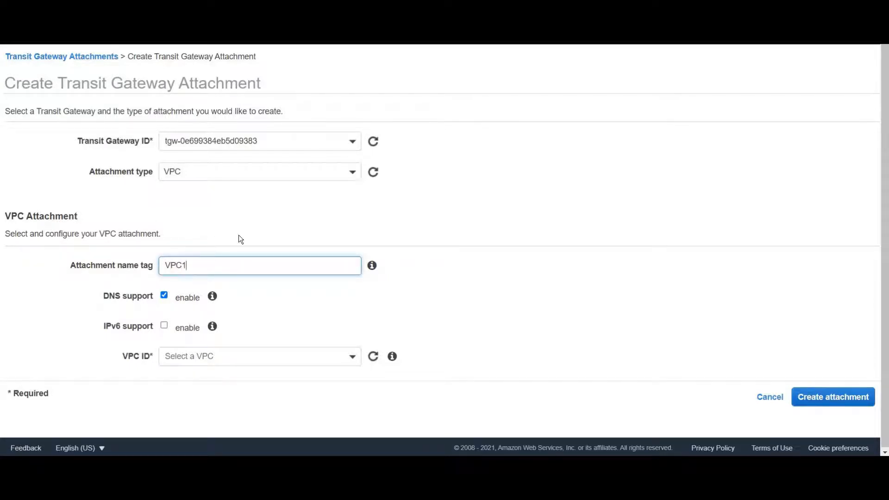
left_click(404, 324)
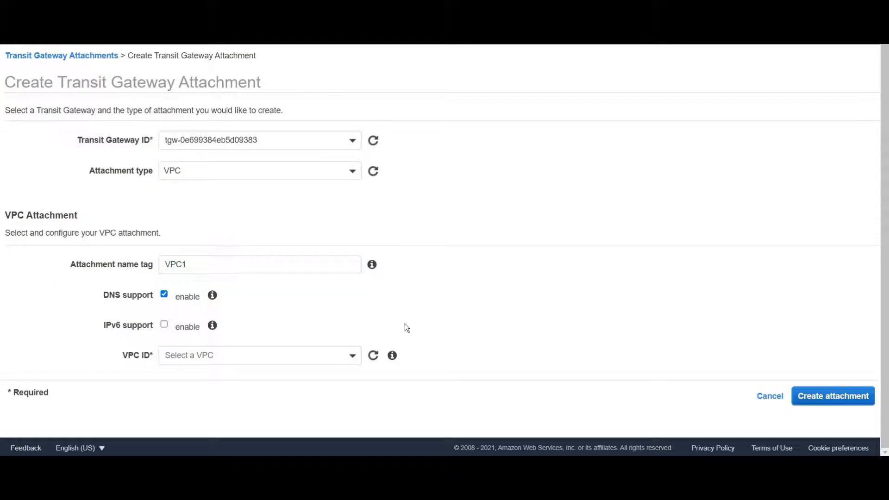
Select vpc-04907f6589ac74830 with PublicSubnet1 in us-east-1a, create the VPC1 attachment, and return to the attachment list
left_click(346, 365)
left_click(273, 307)
scroll(447, 278, "down", 4)
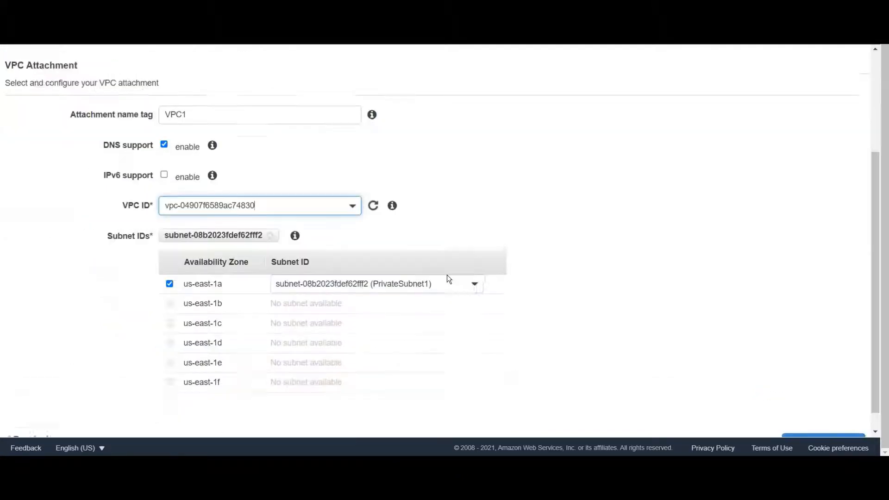
left_click(474, 262)
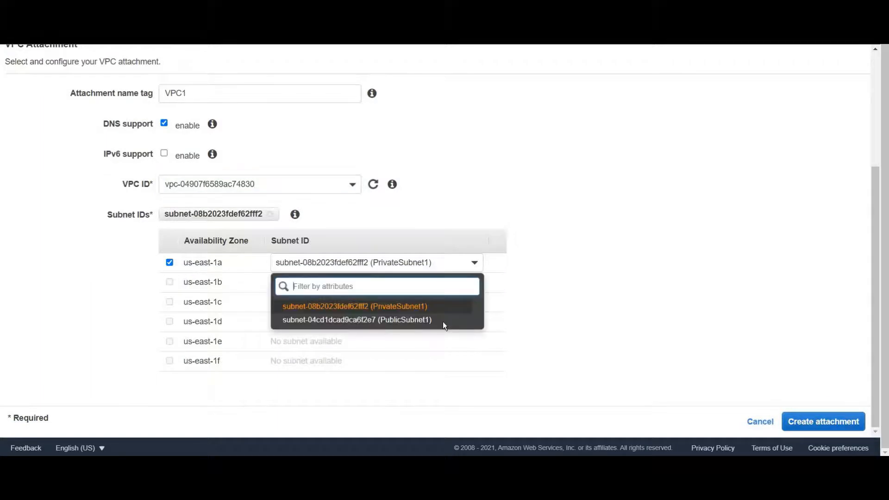
left_click(443, 320)
left_click(834, 412)
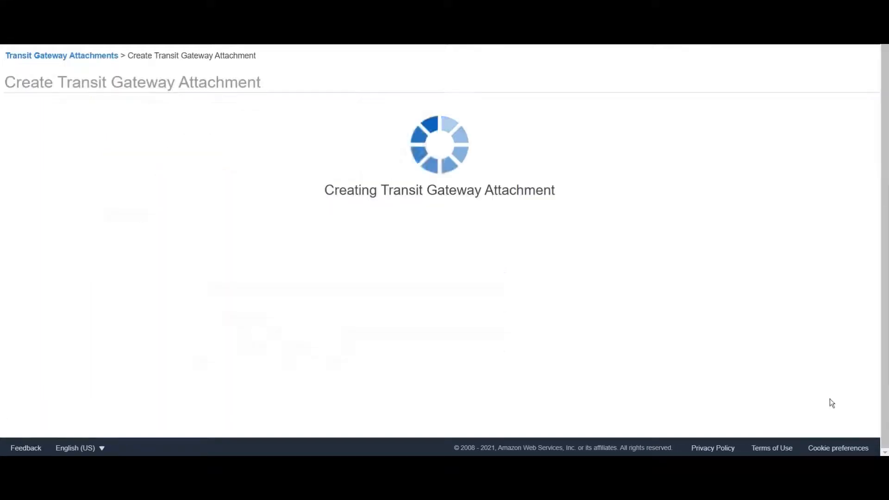
left_click(532, 175)
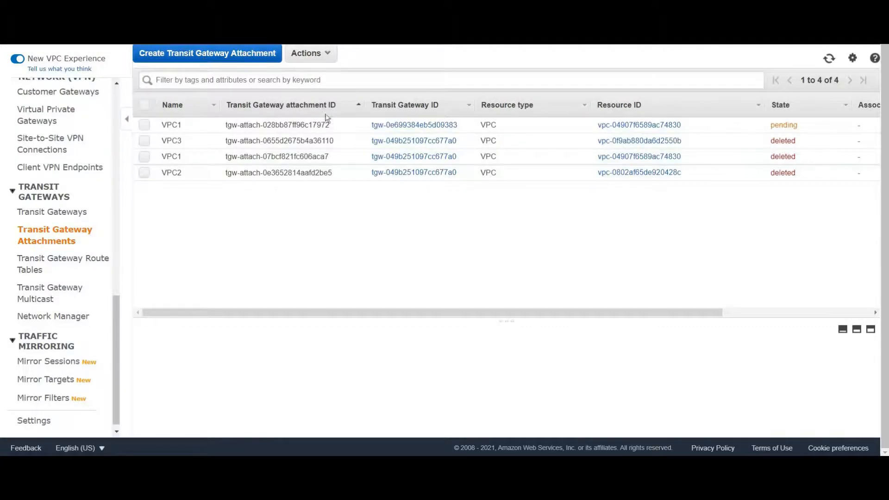
Start a second VPC attachment on the MYTGW transit gateway with the name tag VPC2
left_click(205, 55)
left_click(211, 138)
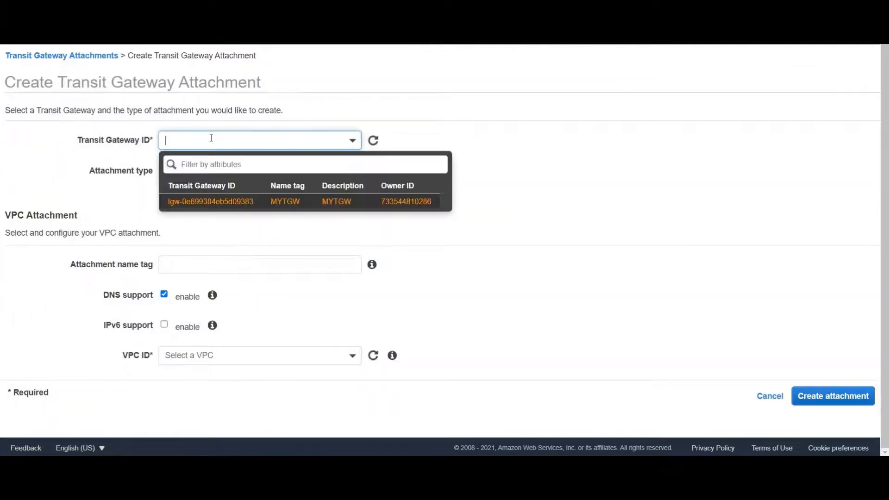
left_click(239, 200)
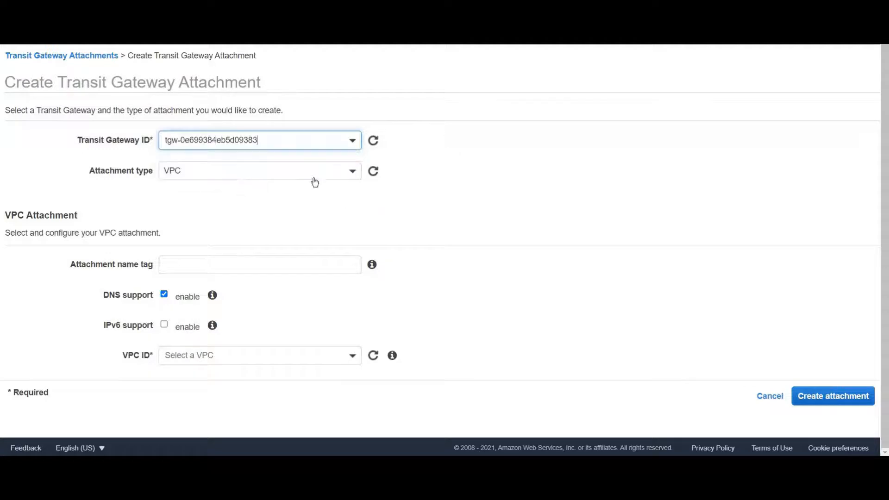
left_click(252, 266)
type("VPC")
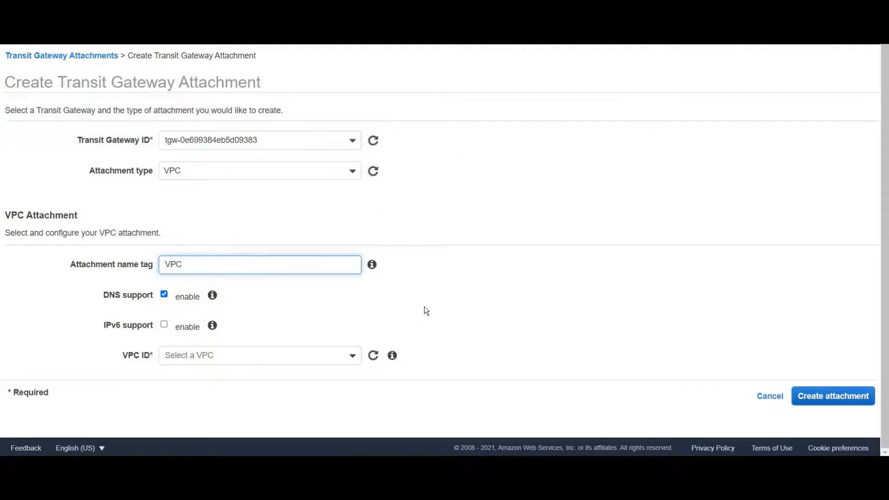
type("2")
Select vpc-0802af65de920428c with PublicSubnet2 in us-east-1a, create the VPC2 attachment, and close the confirmation page
left_click(351, 359)
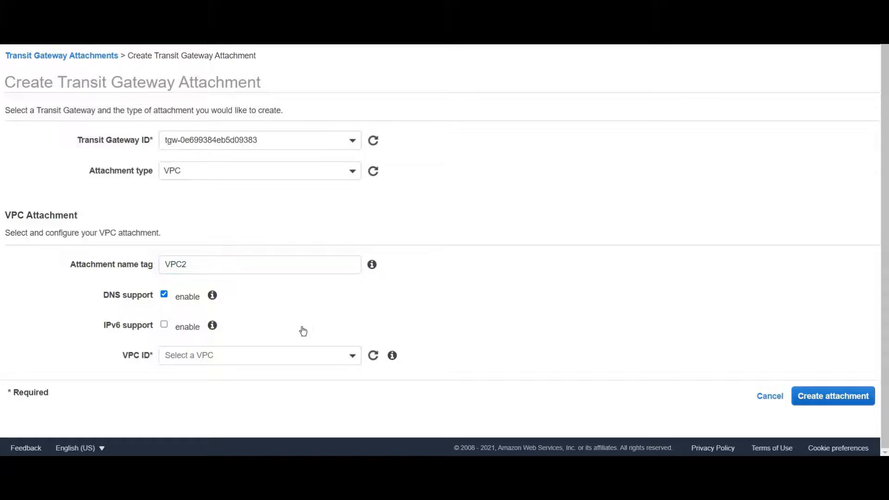
left_click(280, 338)
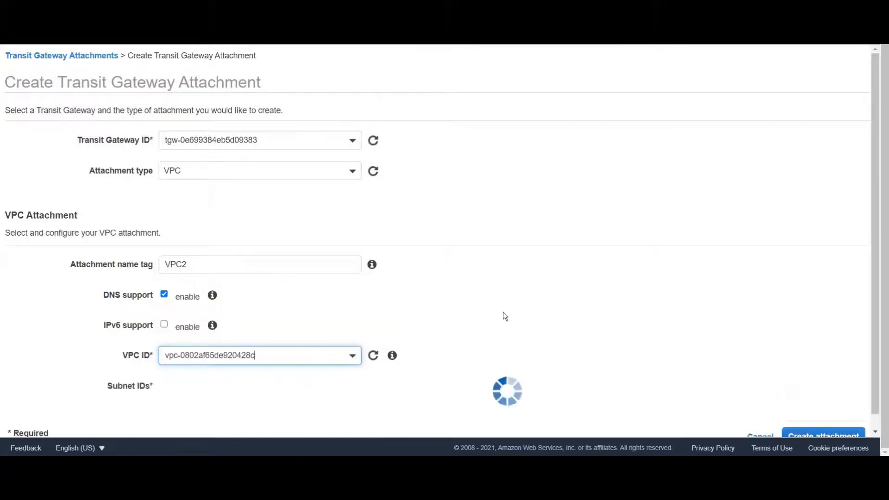
scroll(504, 315, "down", 4)
left_click(476, 263)
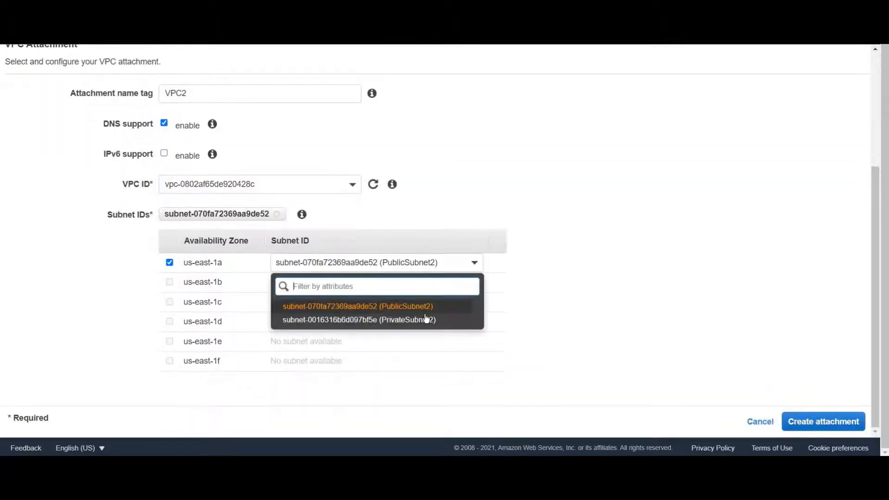
left_click(810, 407)
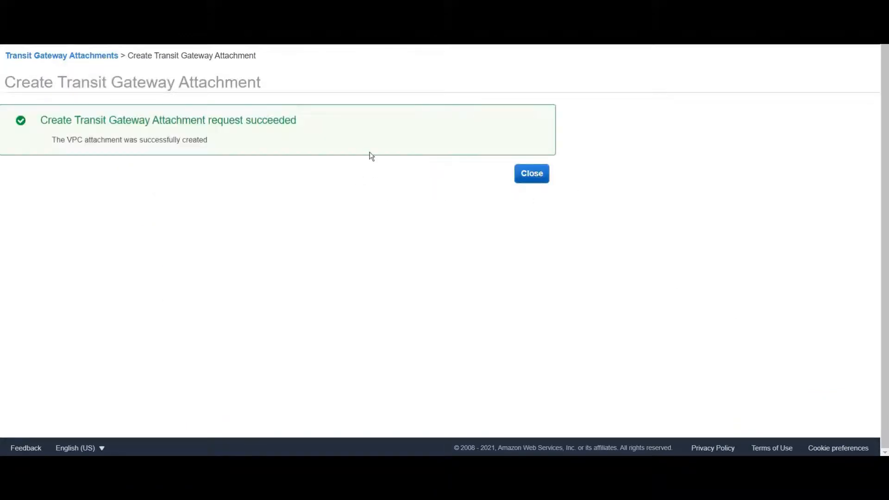
left_click(531, 173)
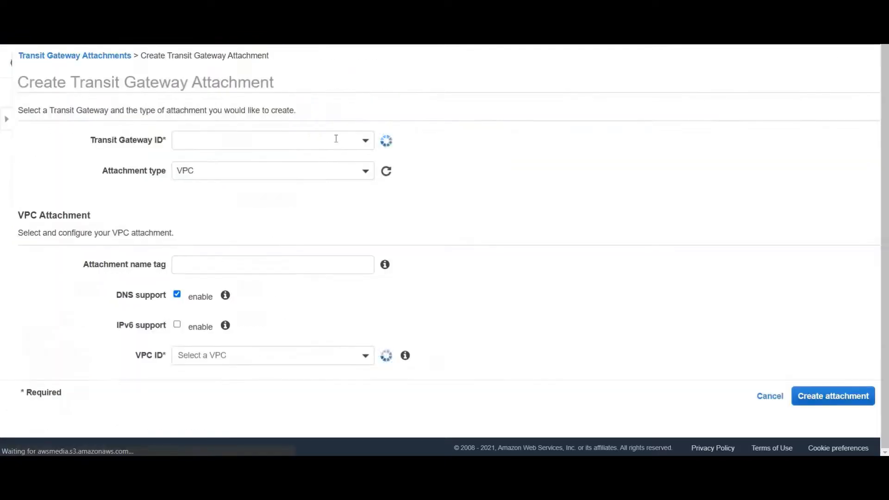
Set up a third VPC attachment on the MYTGW transit gateway with the name tag VPC3
left_click(337, 139)
left_click(325, 202)
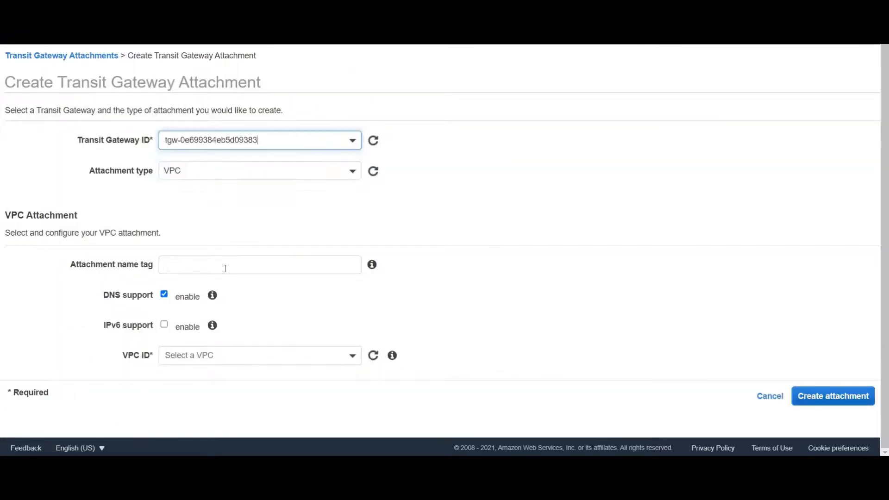
left_click(225, 268)
type("VPC3")
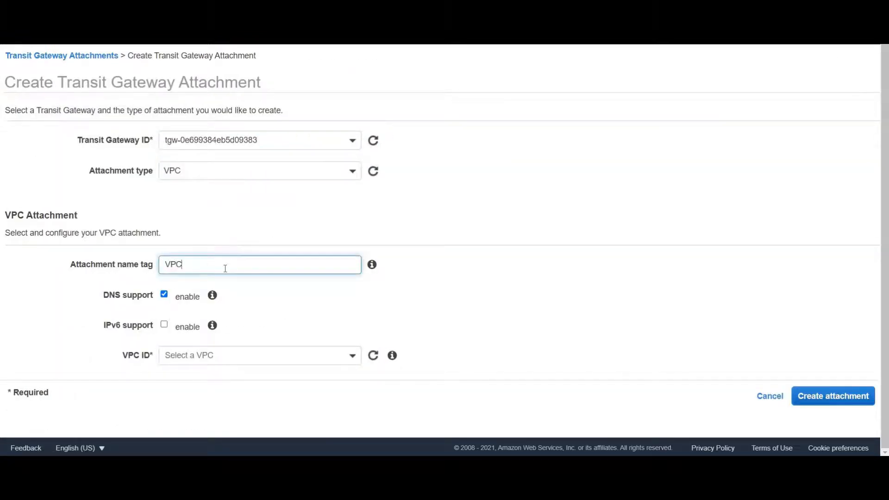
Select vpc-0f9ab880da6d2550b with PrivateSubnet3 in us-east-1a, create the VPC3 attachment, and refresh the attachment list
left_click(347, 363)
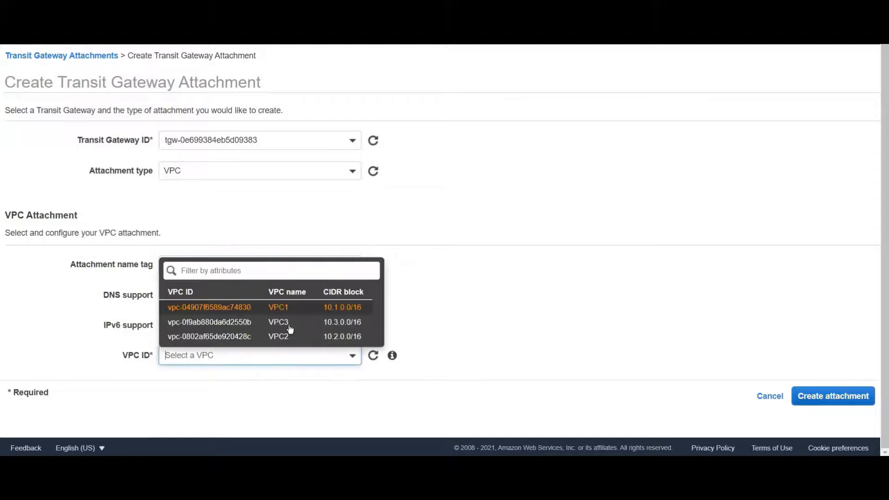
key("Up")
key("Return")
scroll(532, 300, "down", 3)
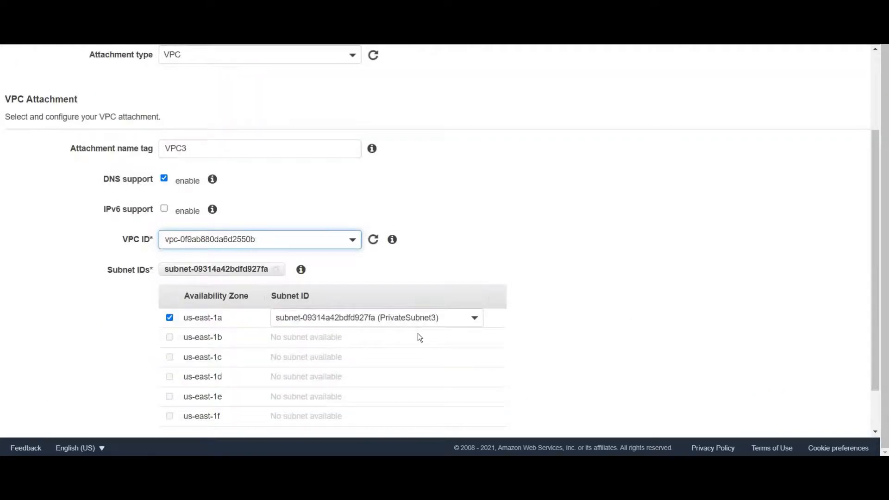
scroll(844, 425, "down", 1)
left_click(824, 420)
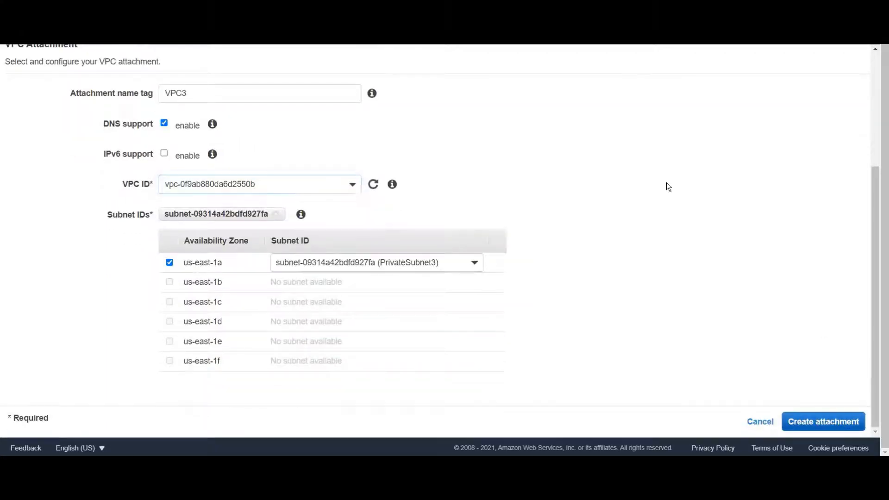
left_click(540, 180)
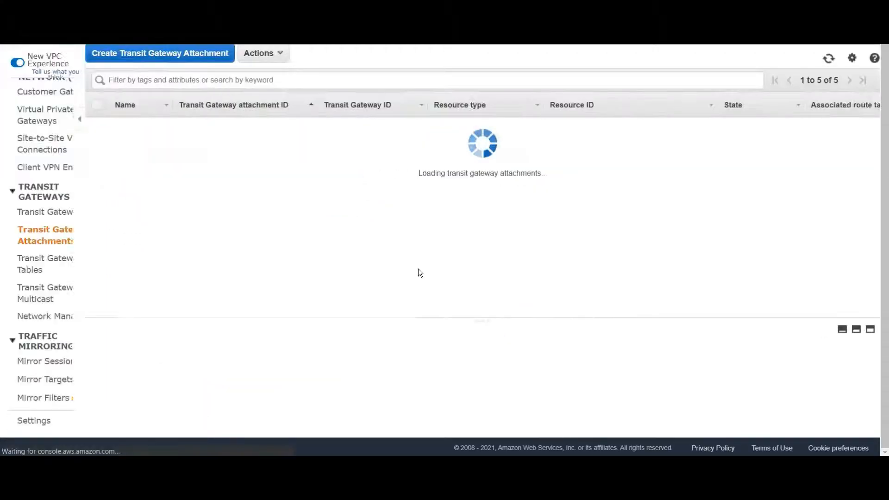
left_click(829, 58)
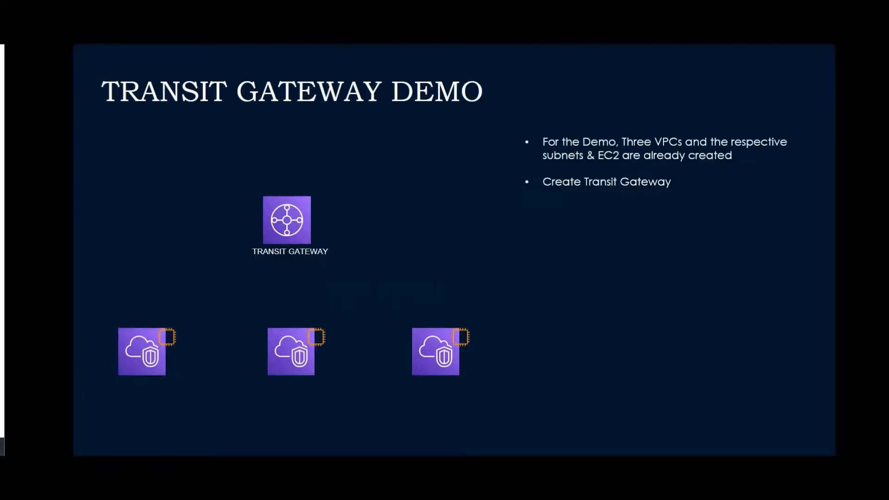
left_click(695, 267)
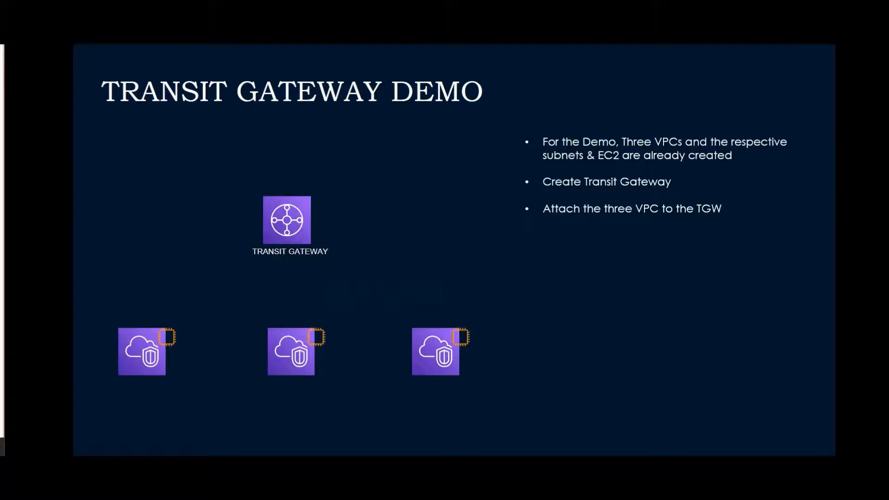
key("Right")
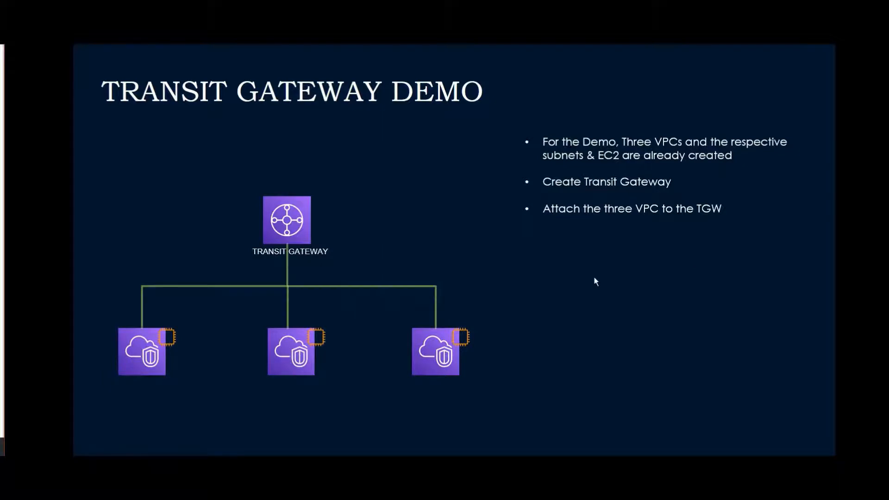
key("alt+Tab")
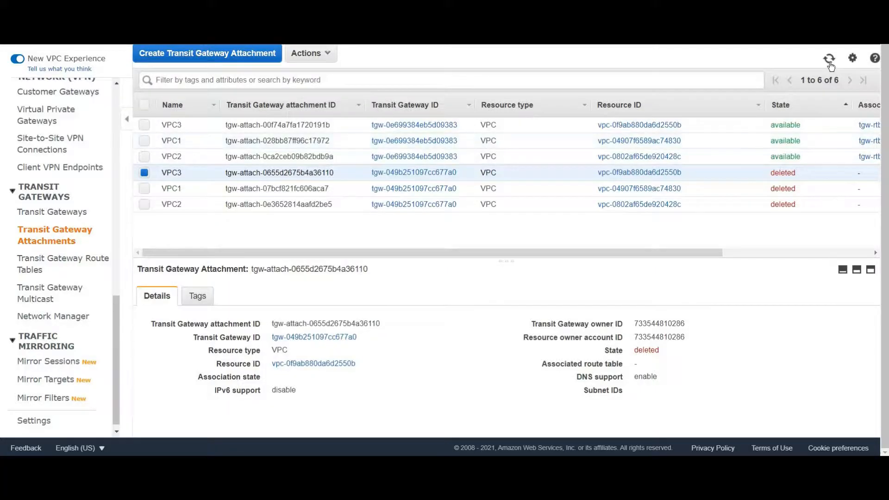
Refresh the attachment list, then check the transit gateway route table's associations and propagations
left_click(828, 59)
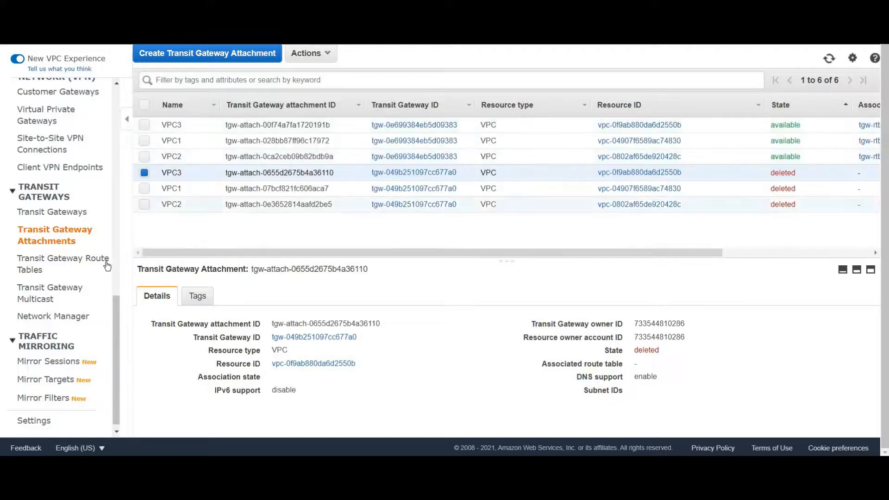
left_click(65, 264)
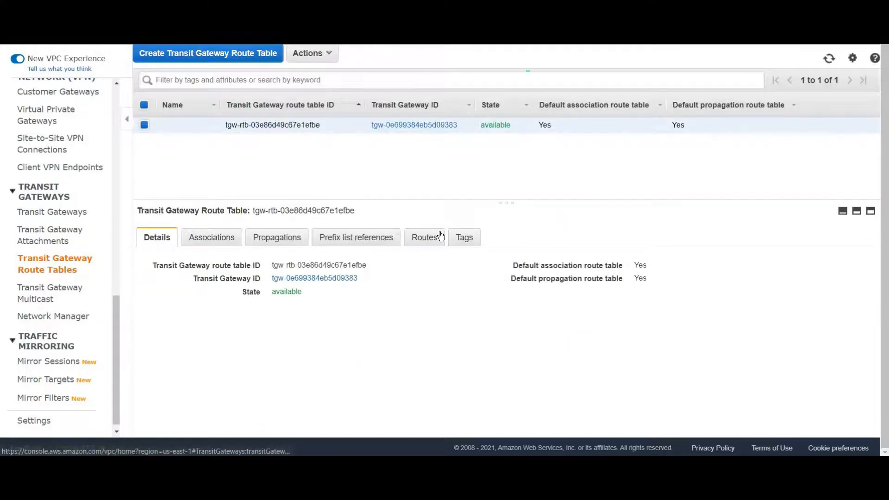
left_click(222, 238)
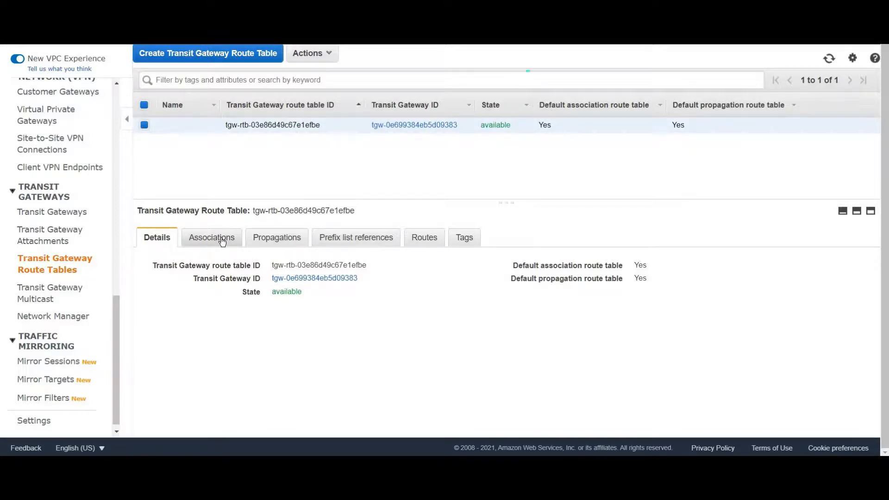
left_click(280, 237)
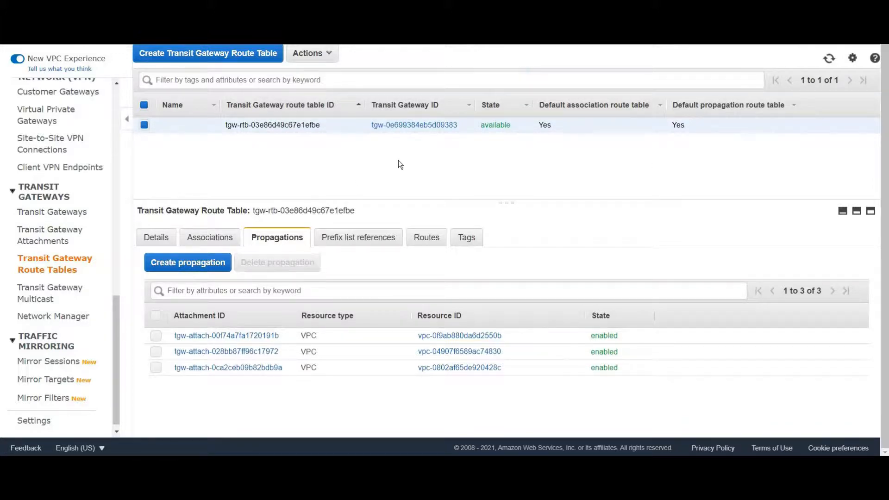
key("alt+Tab")
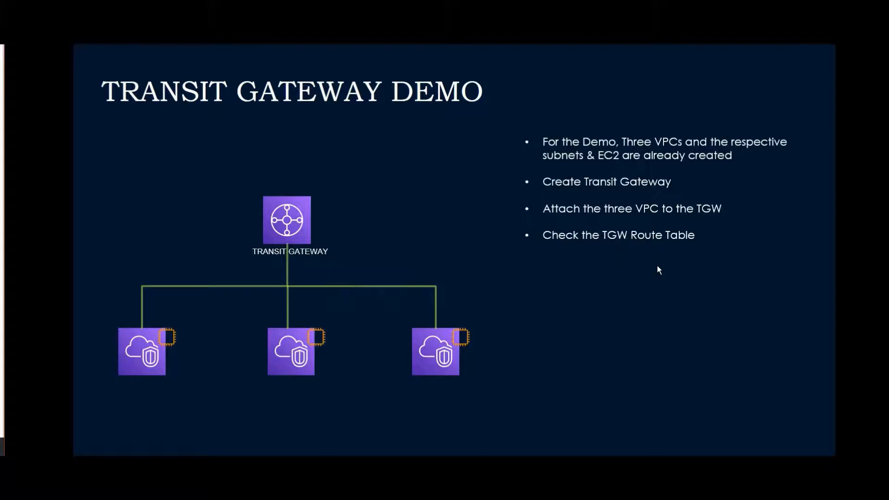
key("Right")
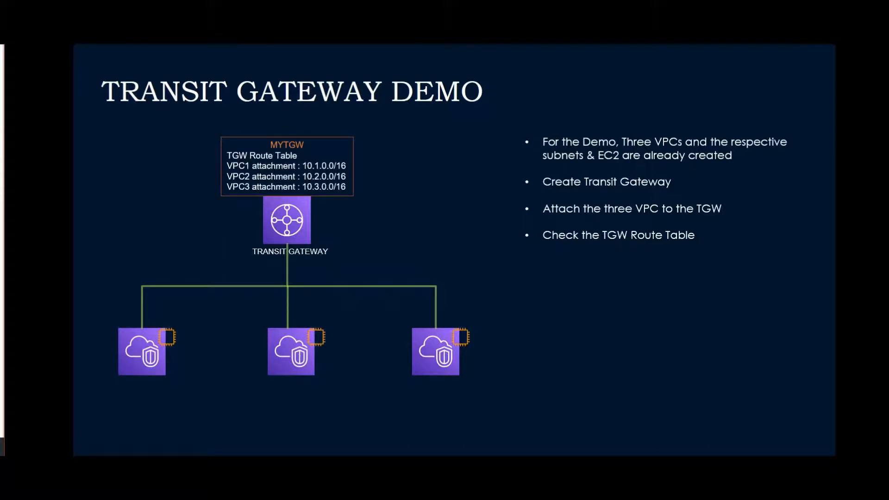
key("Right")
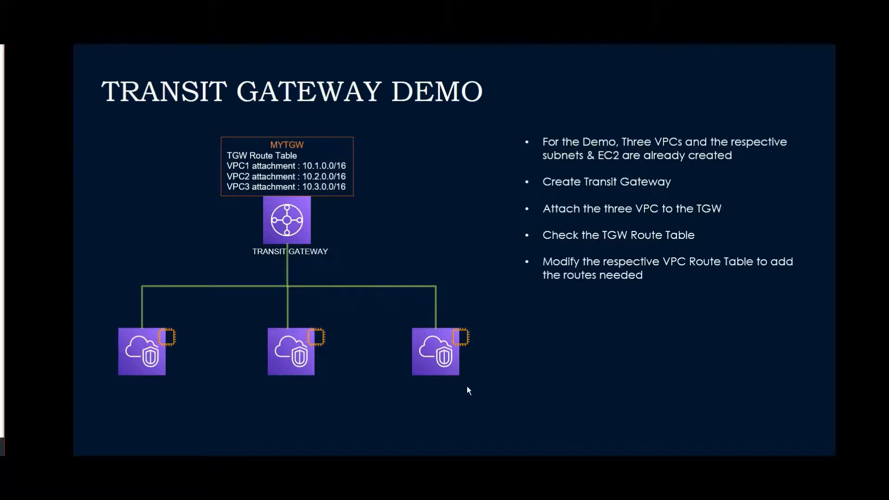
left_click(543, 372)
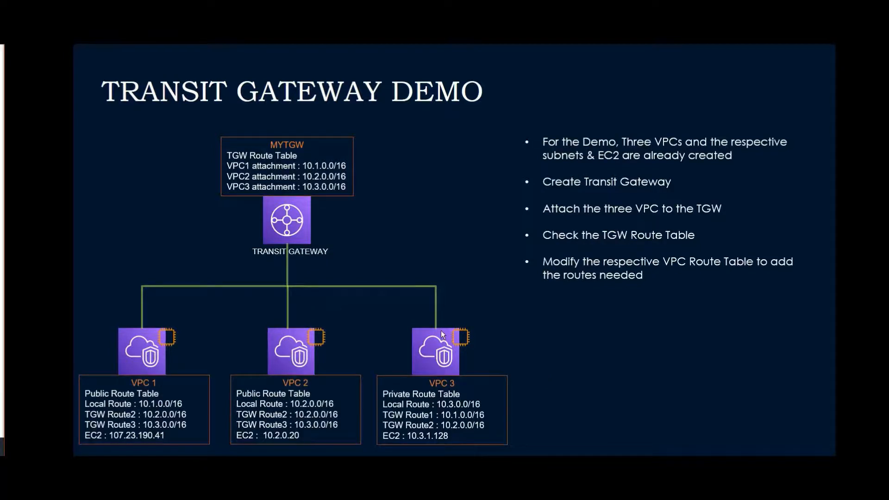
key("alt+Tab")
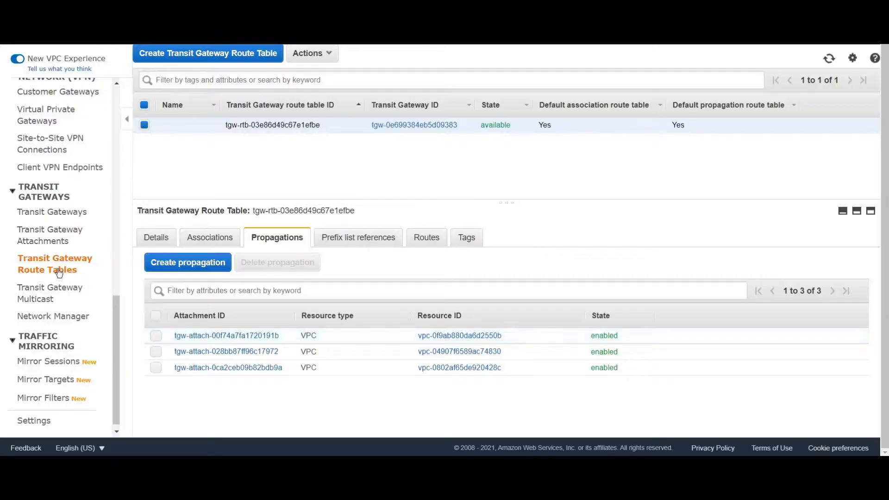
Open the list of VPCs and view the details of VPC1 in an enlarged details area
scroll(52, 243, "up", 10)
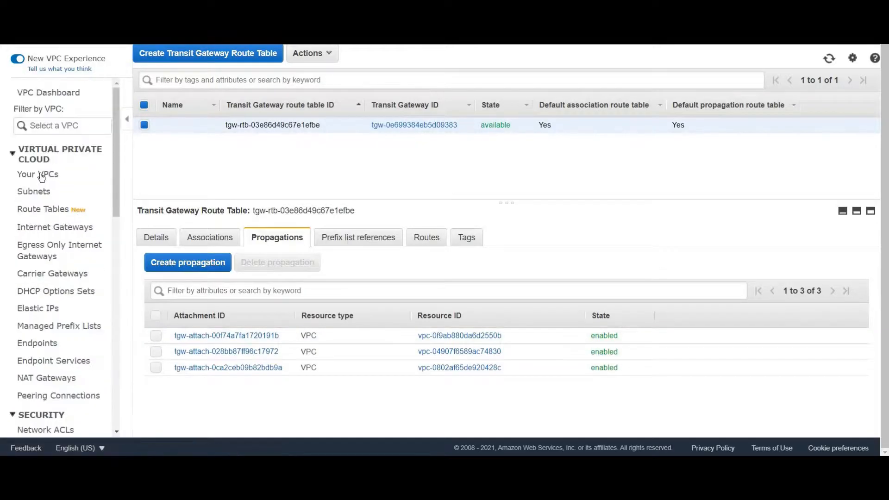
left_click(47, 174)
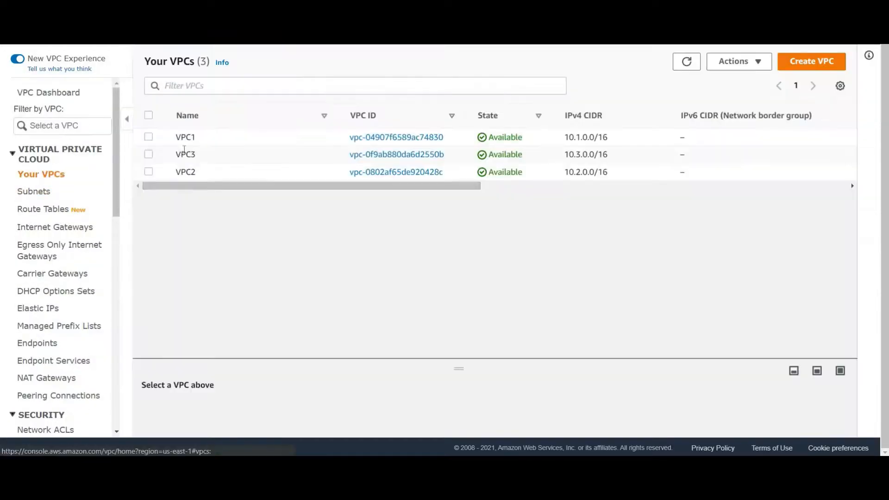
left_click(148, 137)
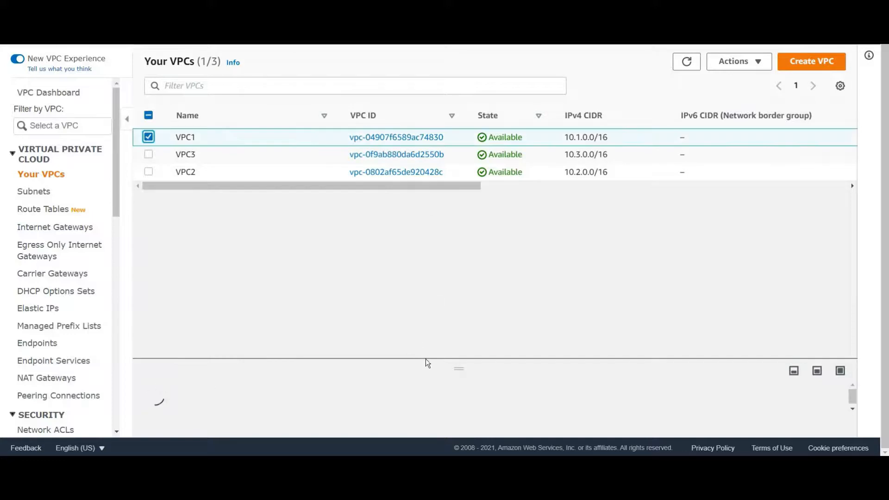
left_click_drag(436, 359, 435, 214)
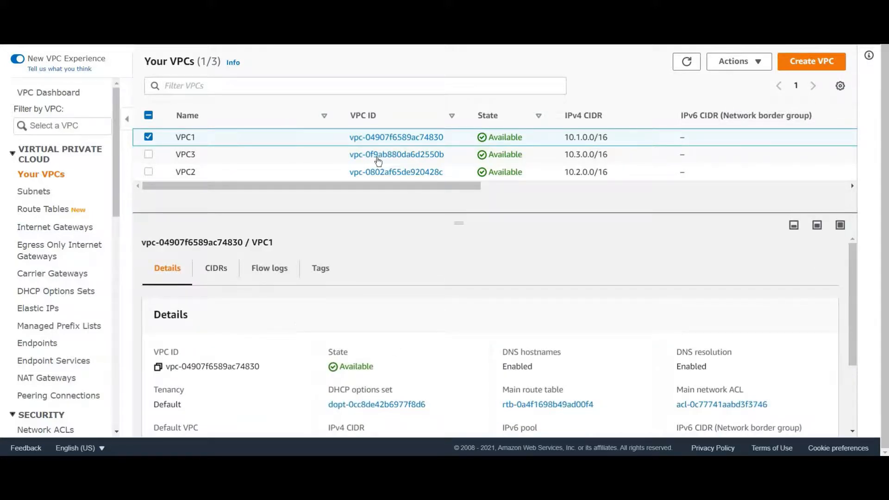
Open the VPC route tables and display the routes of Public1-RT
left_click(49, 209)
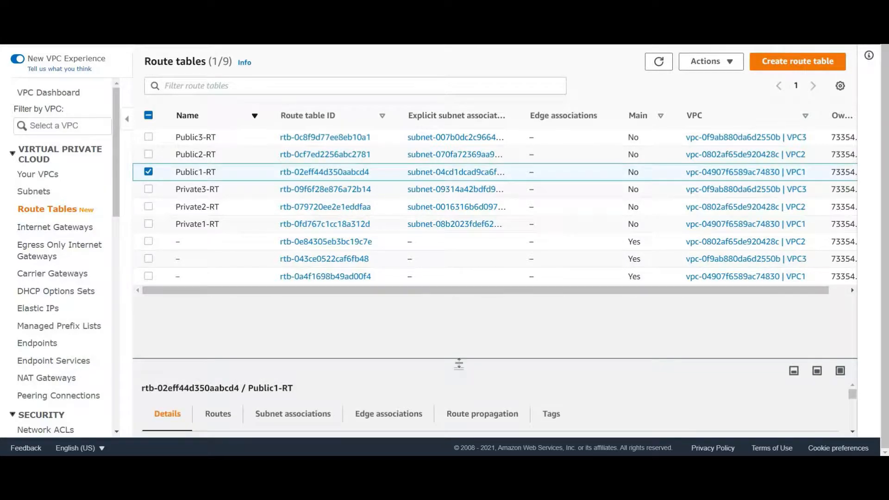
left_click_drag(459, 365, 454, 220)
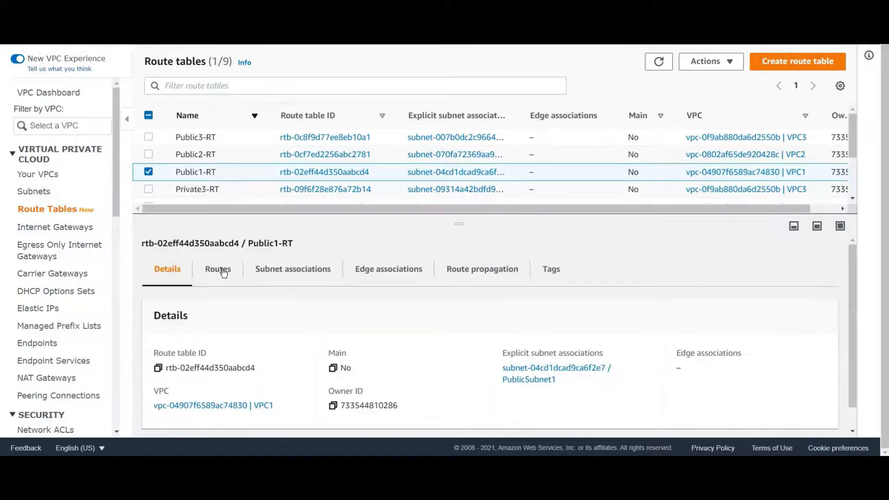
left_click(222, 272)
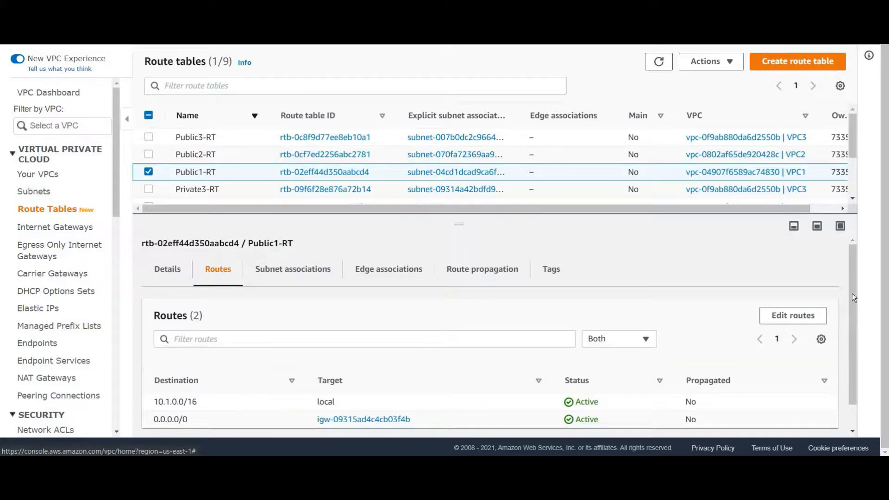
Edit the routes of Public1-RT and add a route with destination 10.2.0.0/16
left_click(779, 319)
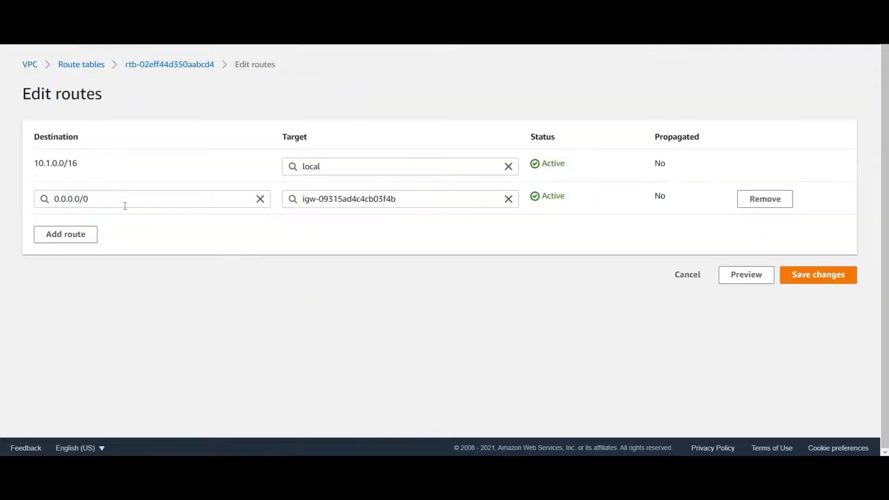
left_click(60, 237)
left_click(66, 232)
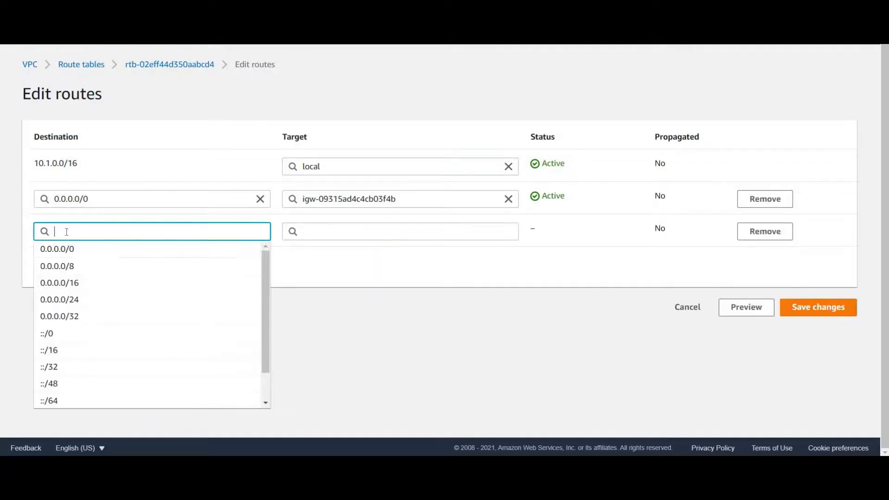
type("10.2")
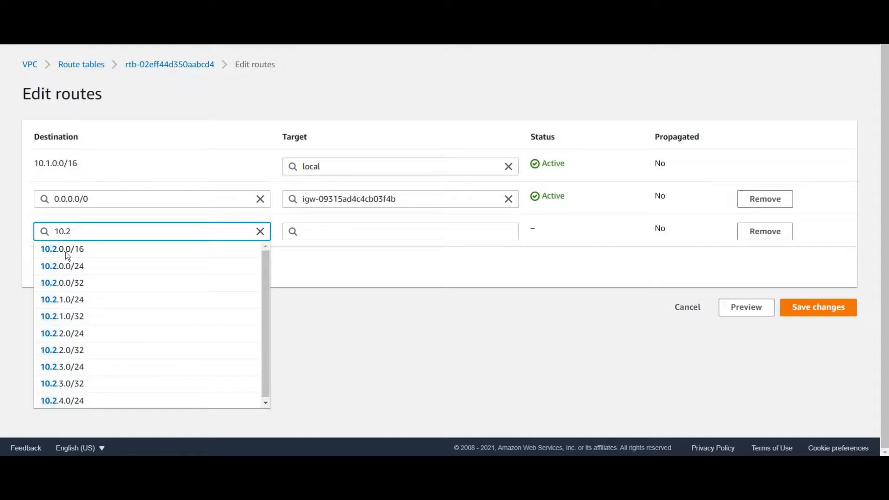
left_click(65, 252)
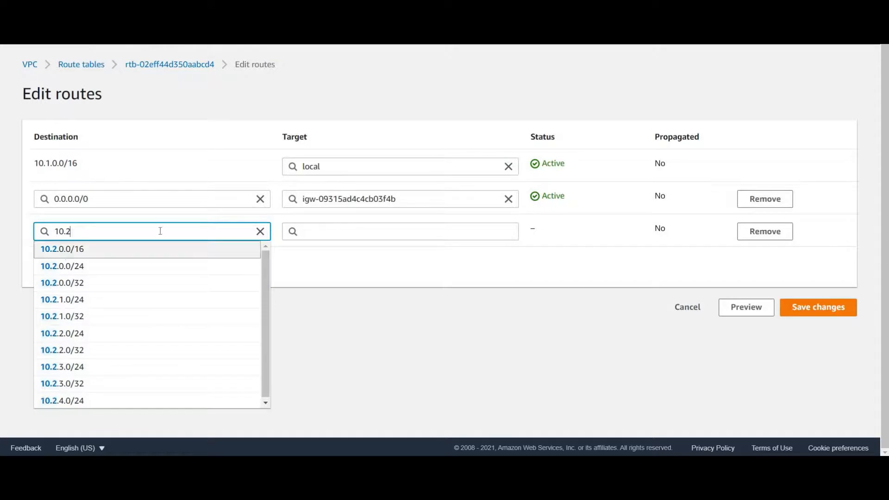
Set transit gateway tgw-0e699384eb5d09383 as the target of the 10.2.0.0/16 route, save the changes, and review the routes
left_click(373, 231)
scroll(345, 370, "down", 1)
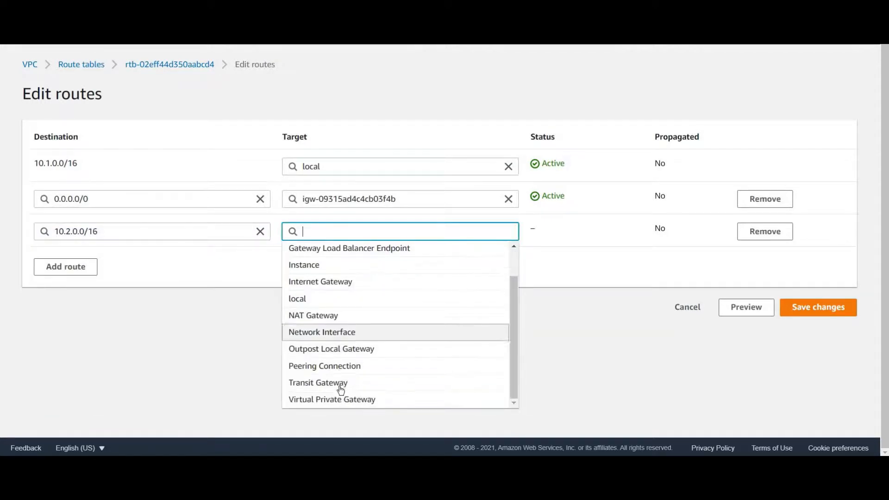
left_click(340, 383)
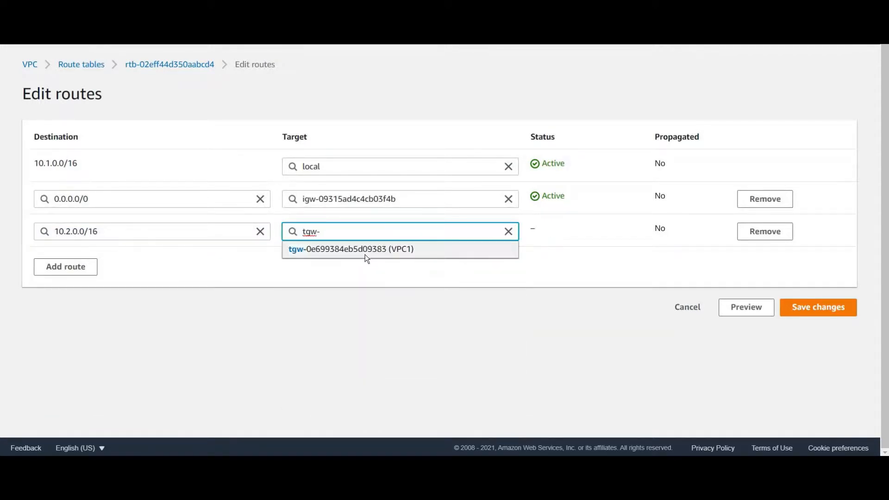
left_click(365, 255)
left_click(813, 308)
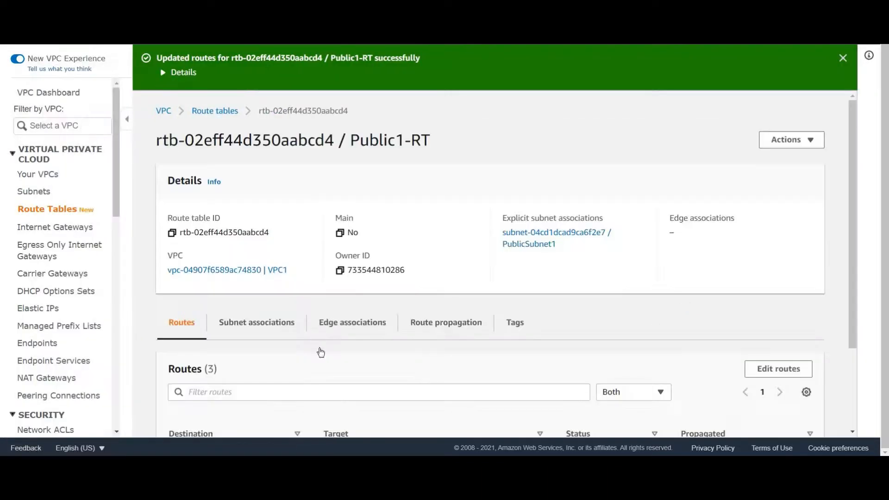
scroll(211, 344, "down", 3)
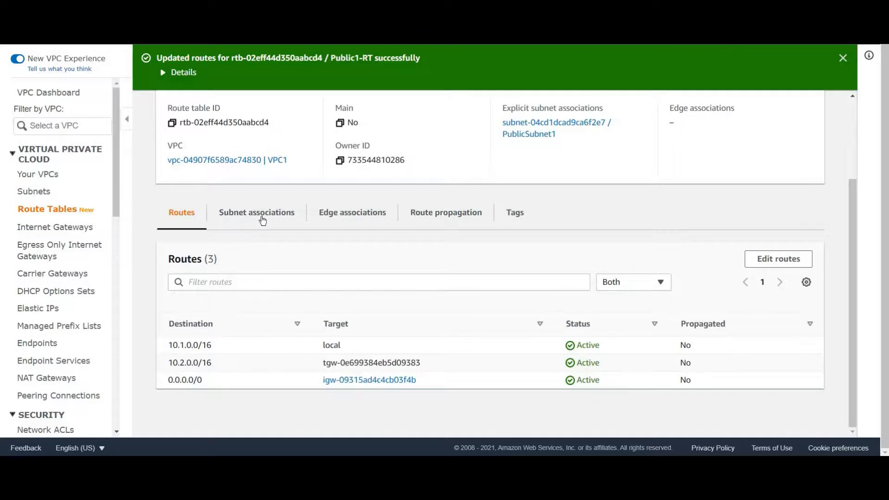
Edit the routes of Public1-RT again and add a route with destination 10.3.0.0/16
left_click(778, 259)
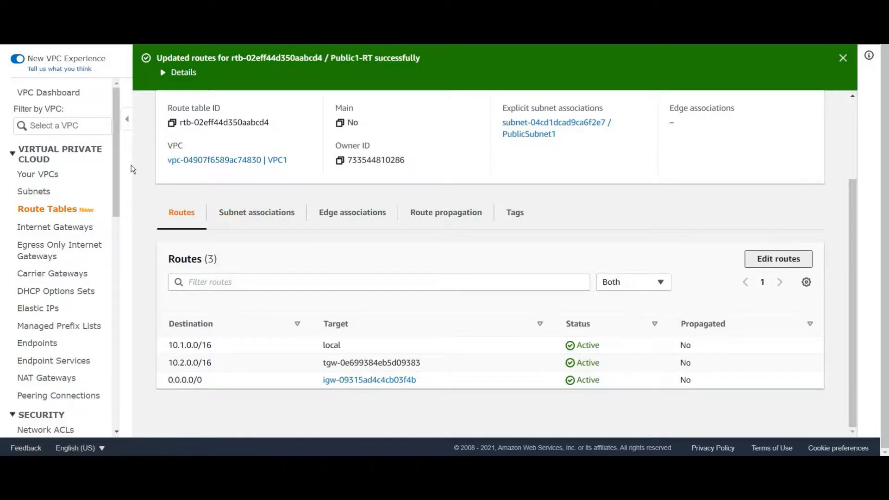
left_click(78, 267)
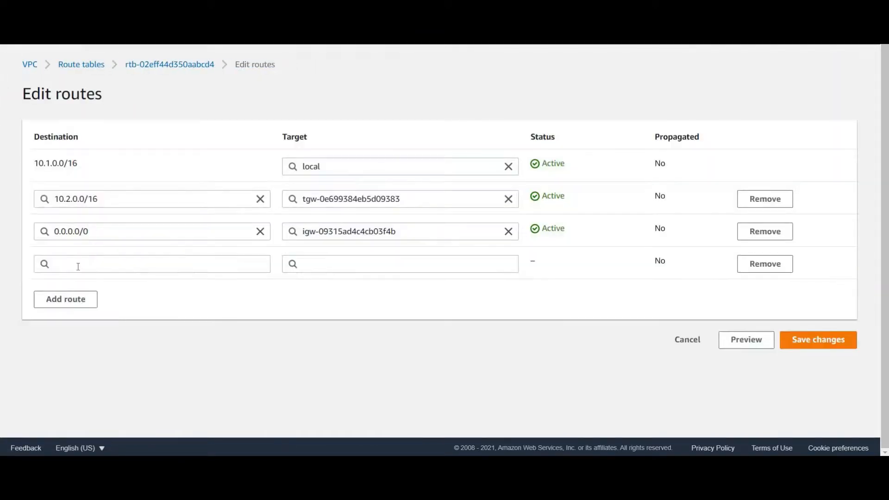
left_click(78, 267)
type("10")
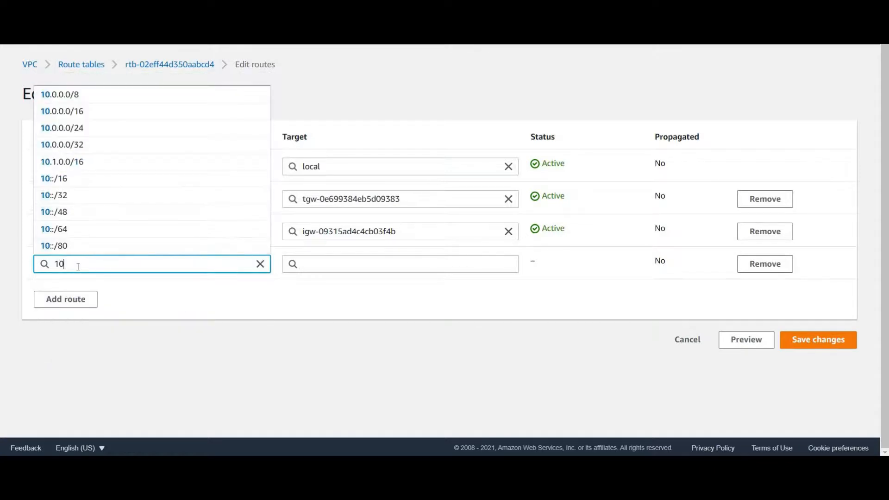
type(".3")
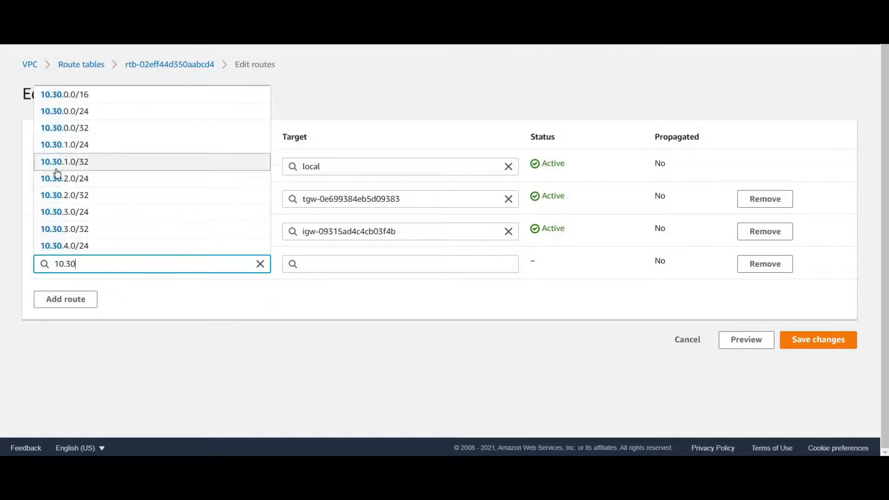
type(".0.0/16")
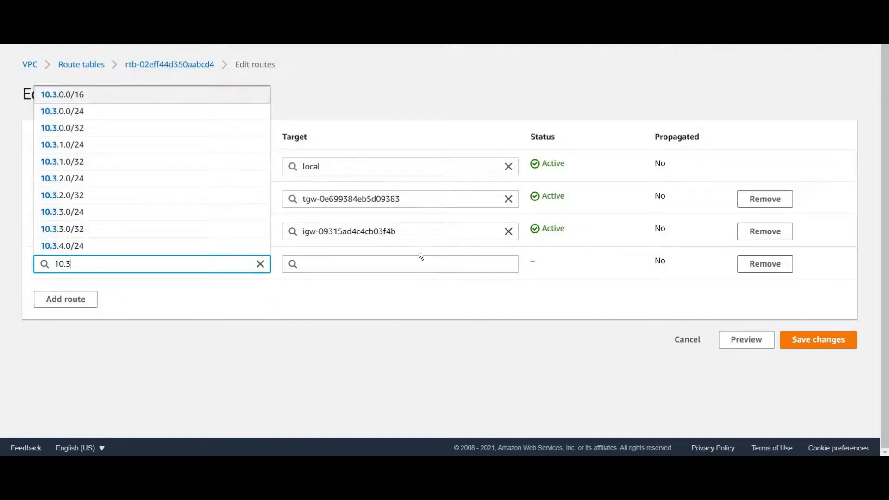
Set transit gateway tgw-0e699384eb5d09383 as the target of Public1-RT's 10.3.0.0/16 route and save the changes
left_click(363, 254)
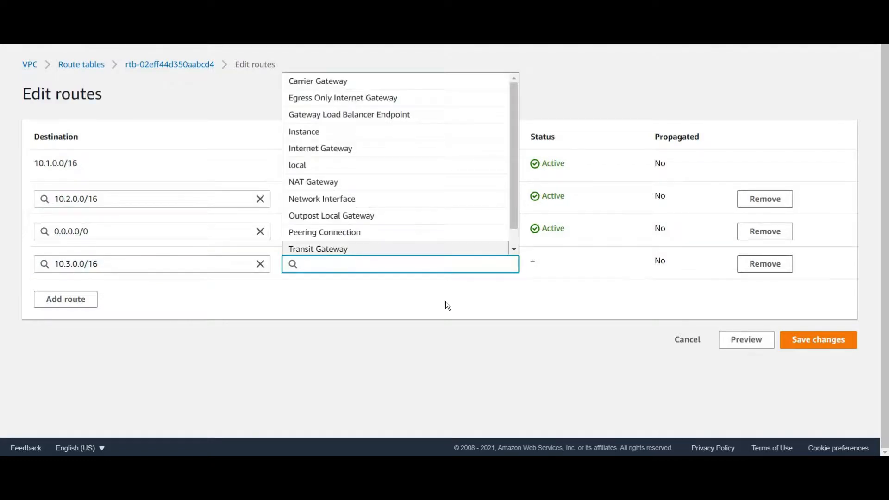
type("tgw-")
left_click(350, 281)
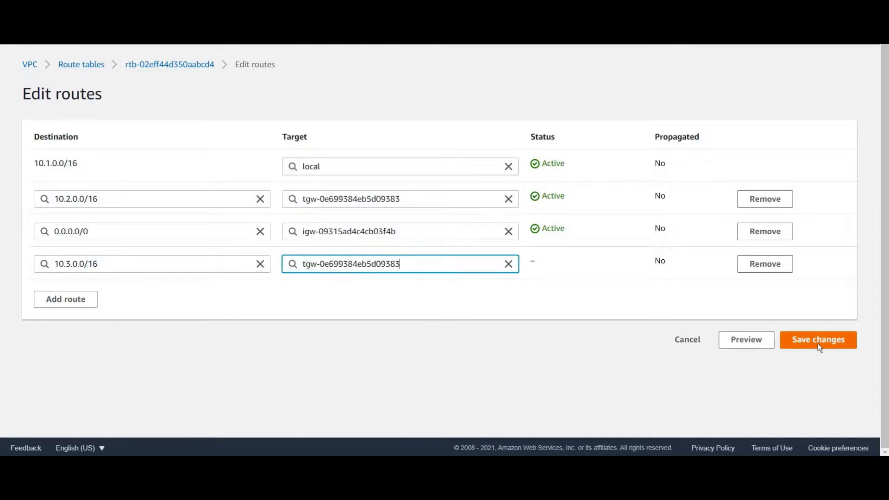
left_click(818, 343)
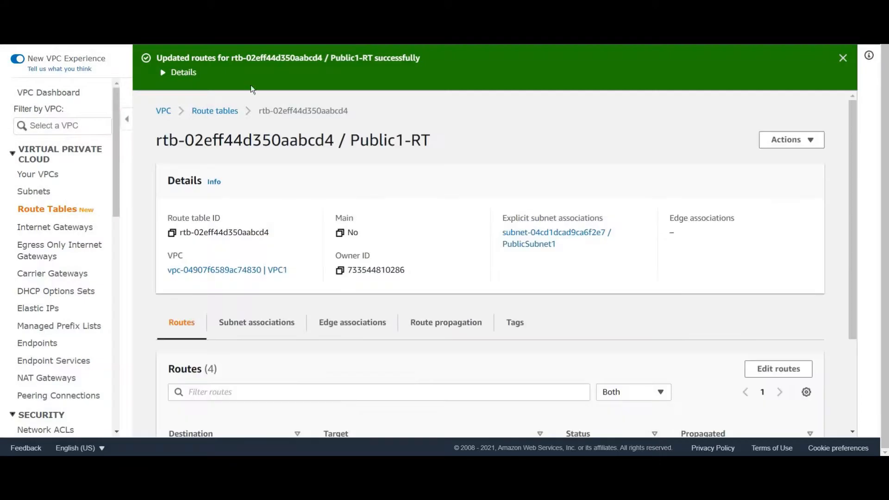
Return to the list of route tables and display the routes of Public2-RT
left_click(219, 114)
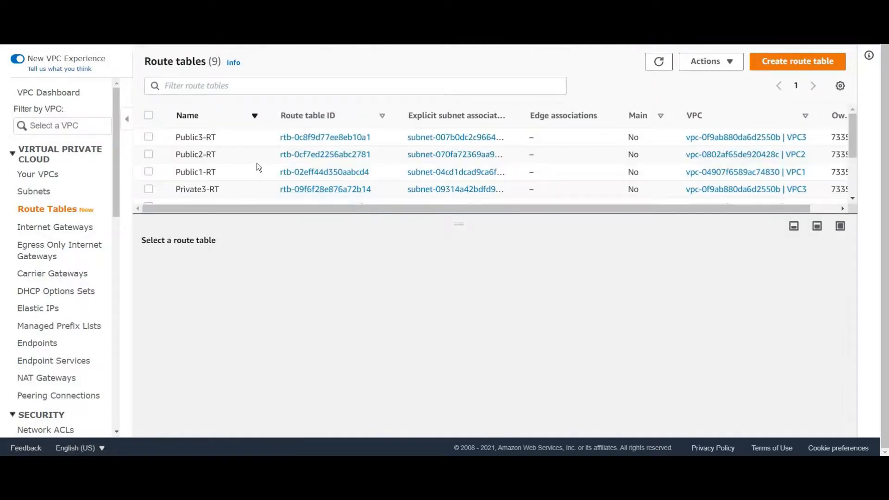
scroll(258, 167, "down", 2)
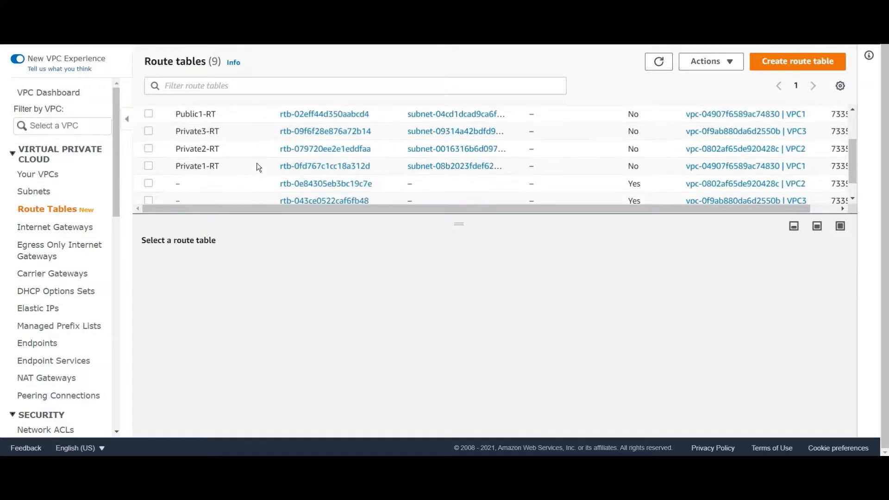
scroll(257, 159, "up", 3)
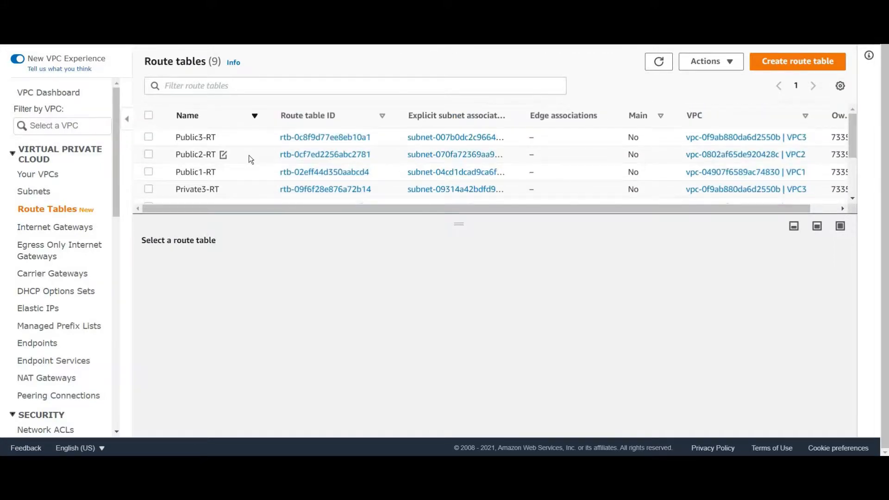
left_click(255, 117)
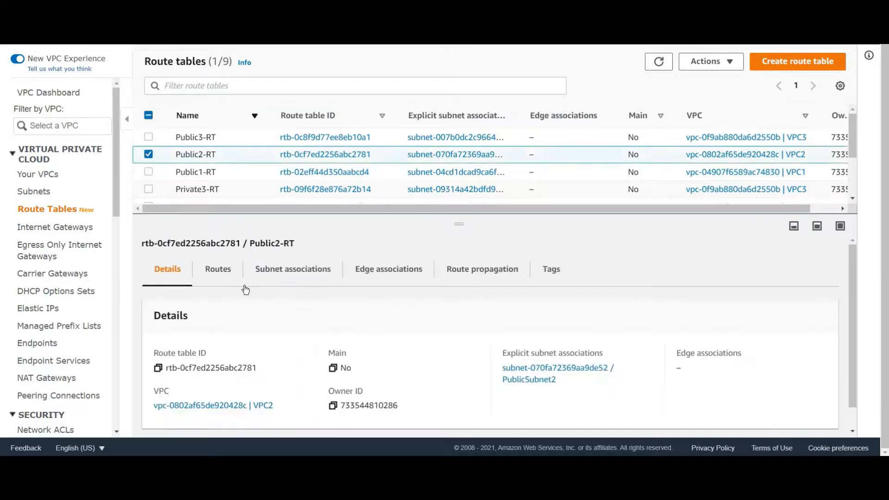
left_click(217, 269)
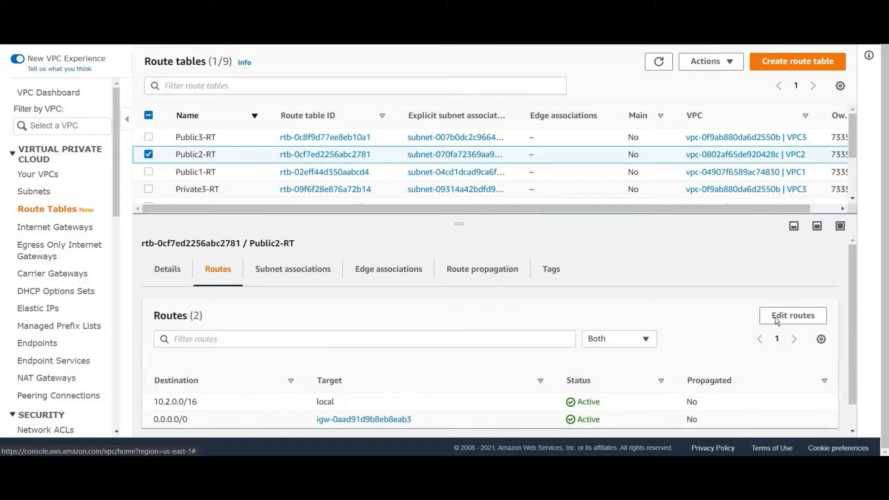
Edit the routes of Public2-RT and add a route with destination 10.1.0.0/16
left_click(768, 319)
left_click(82, 238)
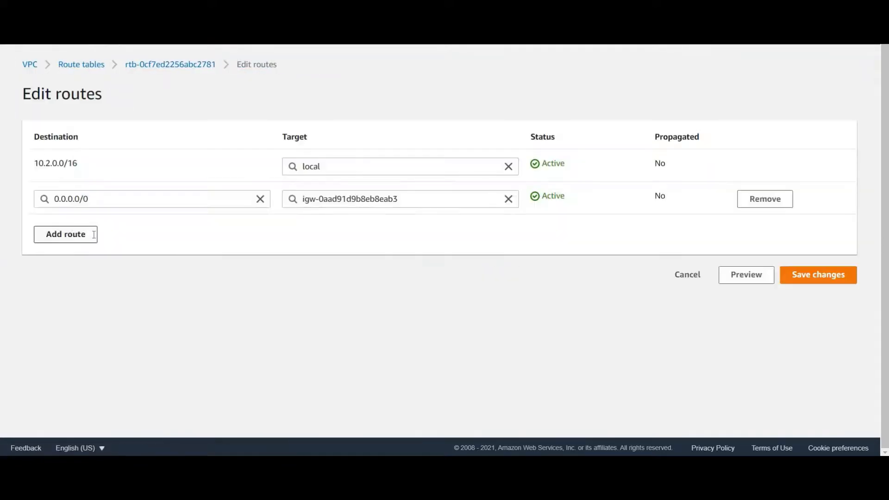
left_click(93, 234)
type("10.")
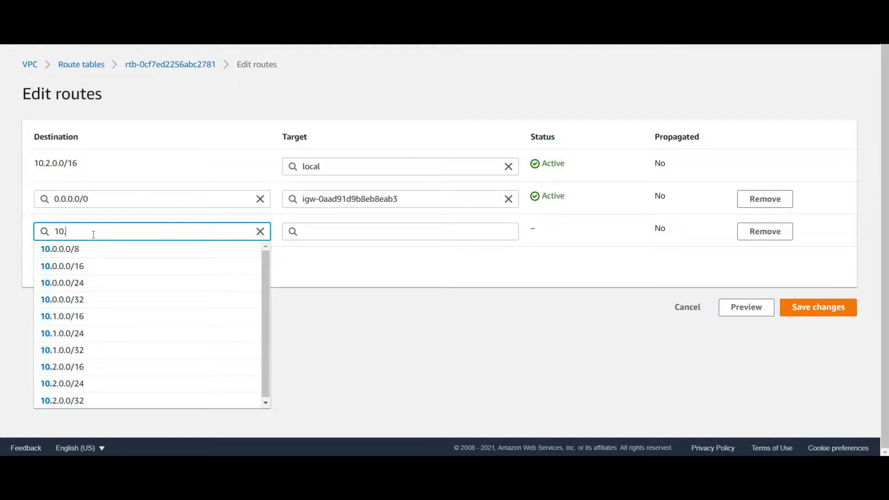
type("2")
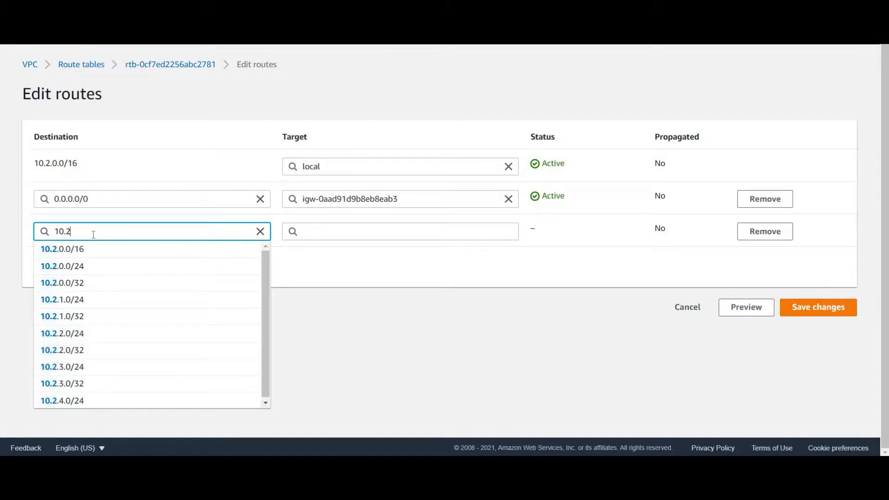
key("BackSpace")
type("1")
left_click(91, 254)
Set transit gateway tgw-0e699384eb5d09383 as the target of Public2-RT's 10.1.0.0/16 route
key("Tab")
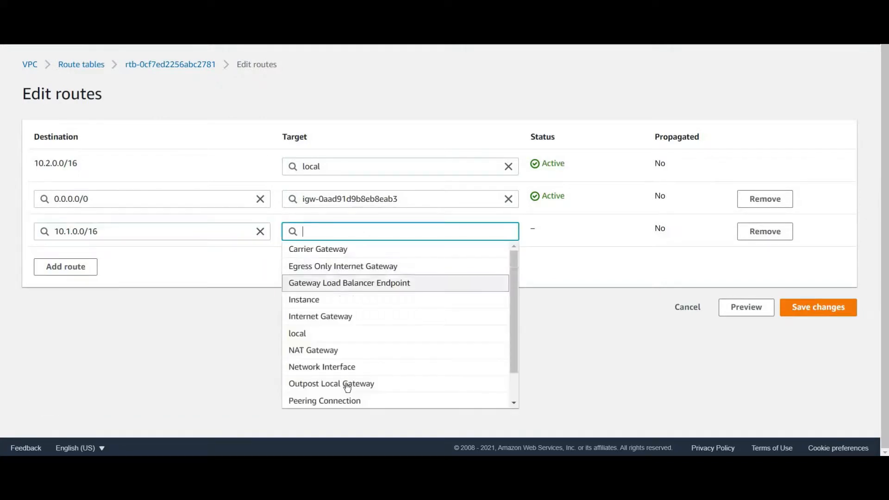
scroll(347, 387, "down", 2)
type("tgw-")
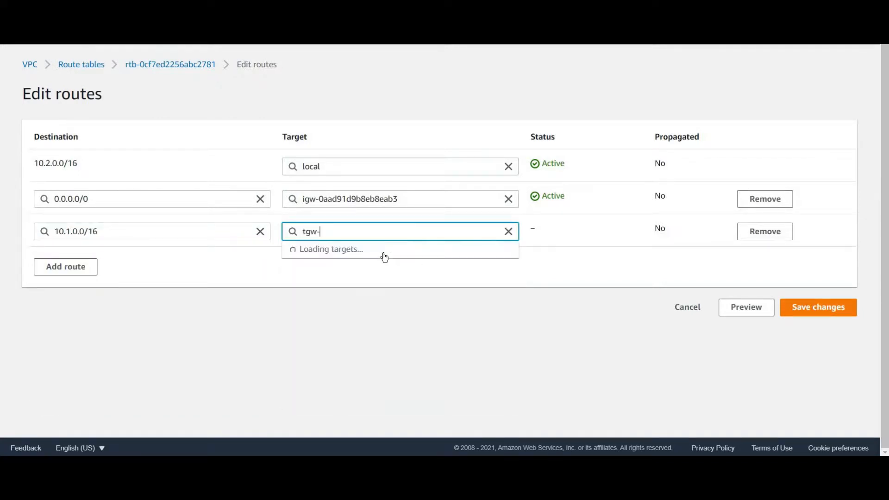
left_click(467, 248)
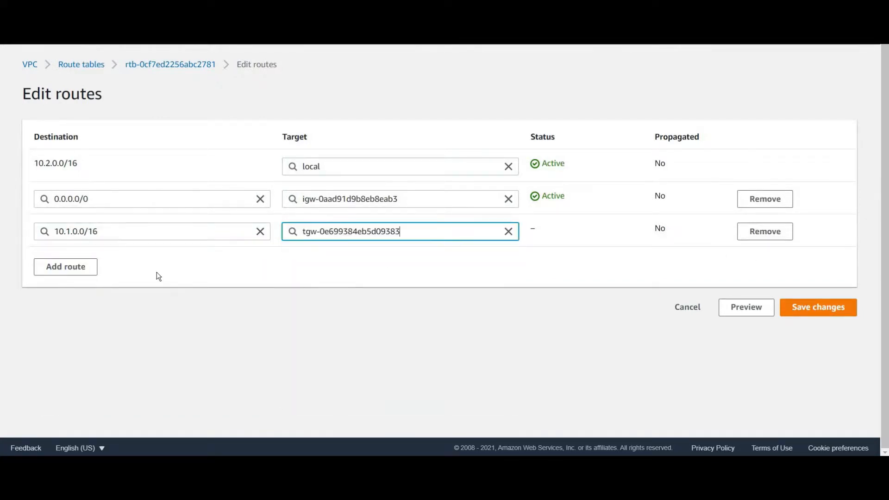
Add another route to Public2-RT with destination 10.3.0.0/16
left_click(81, 267)
left_click(82, 264)
type("10.3.")
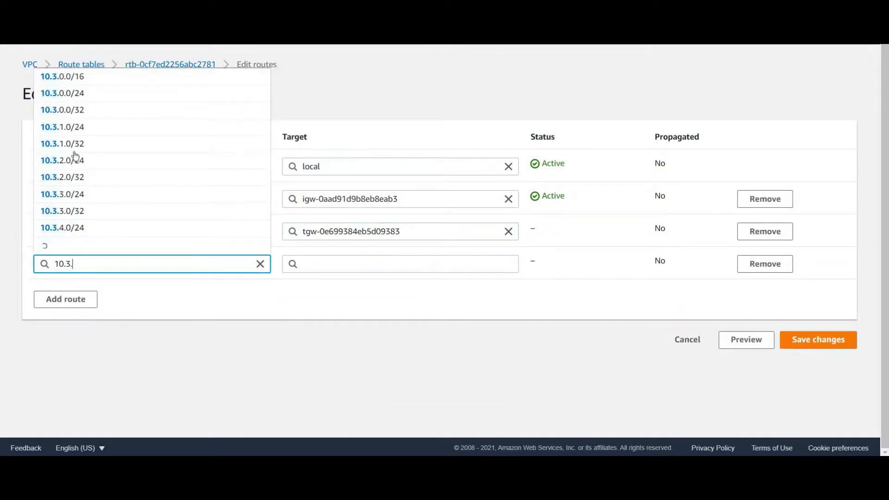
key("Down")
key("Return")
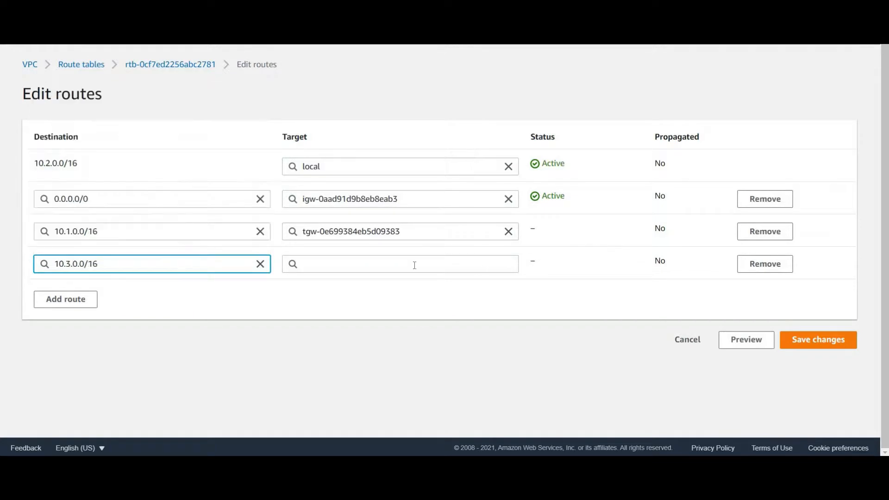
Set transit gateway tgw-0e699384eb5d09383 as the target of Public2-RT's 10.3.0.0/16 route and save the changes
left_click(414, 266)
type("tgw-")
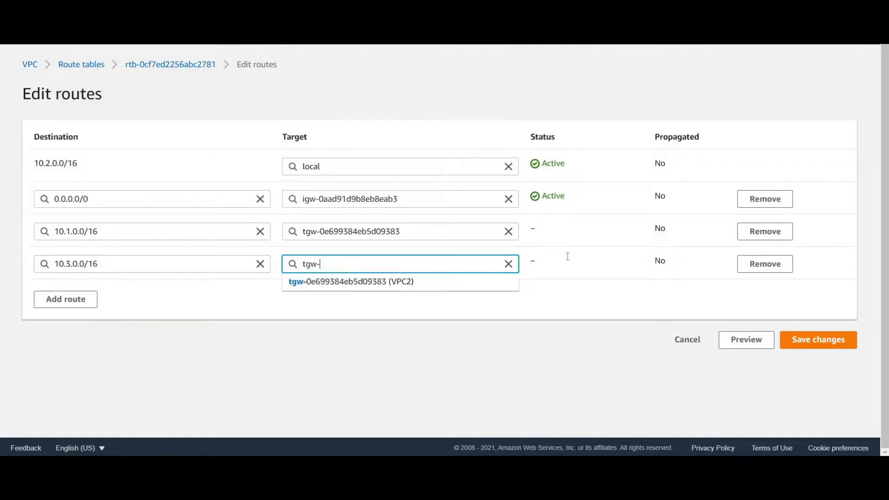
key("Down")
key("Return")
left_click(849, 334)
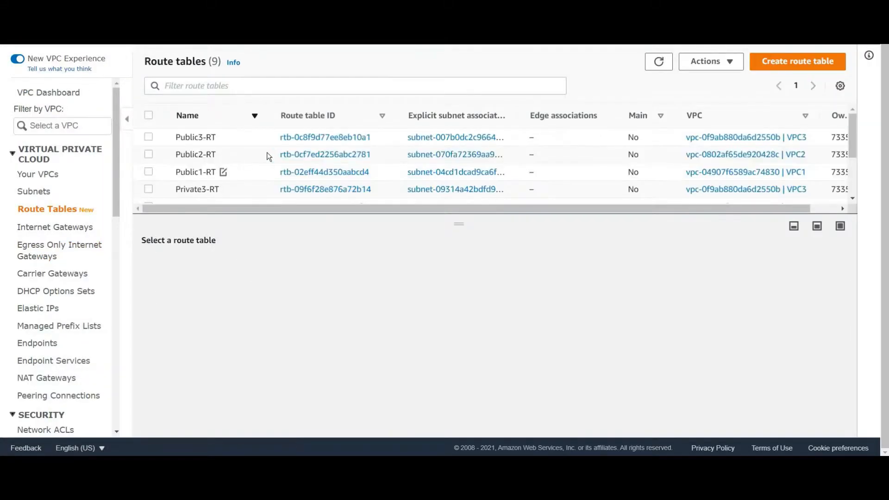
Select Private3-RT in the list of route tables and display its routes
scroll(168, 137, "down", 2)
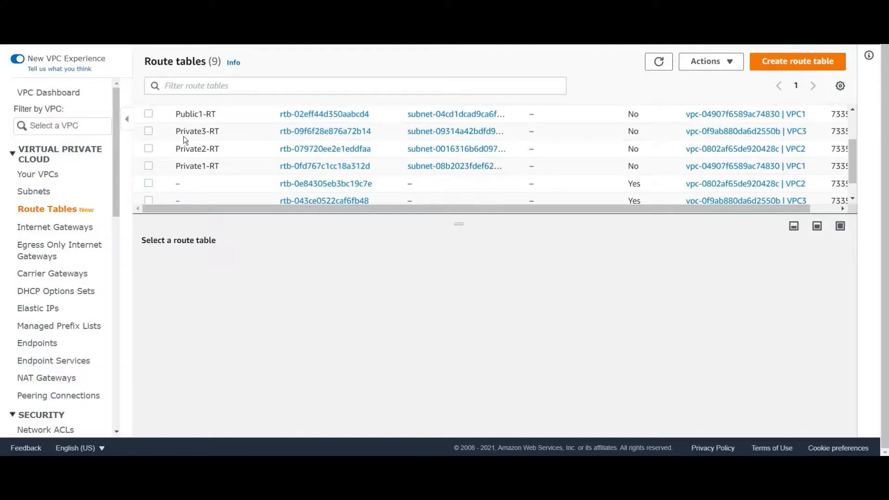
left_click(224, 137)
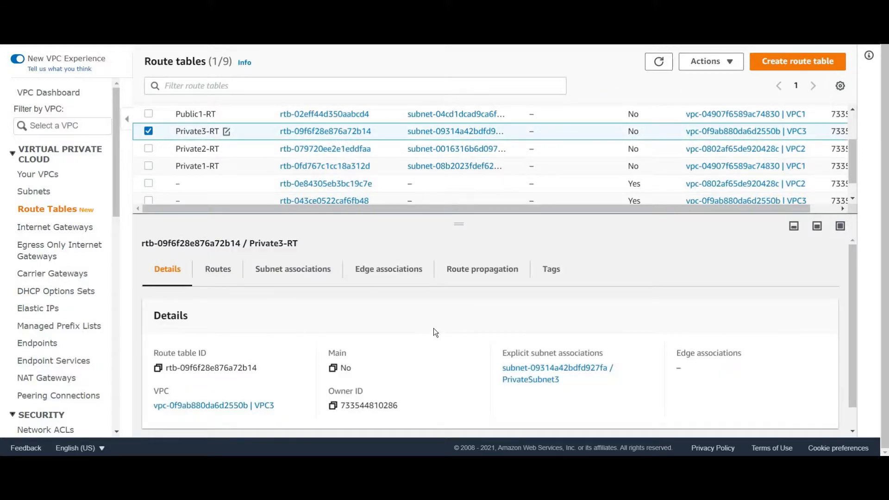
left_click(223, 276)
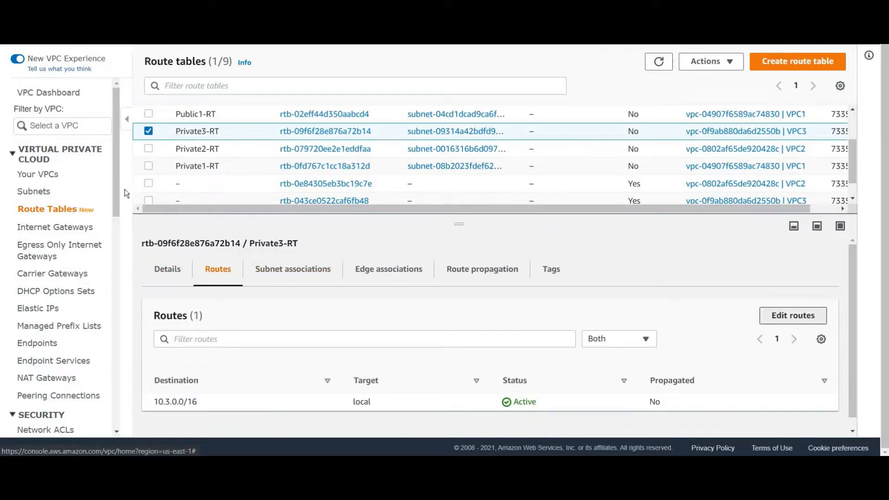
Edit the routes of Private3-RT and add a route with destination 10.1.0.0/16
left_click(792, 315)
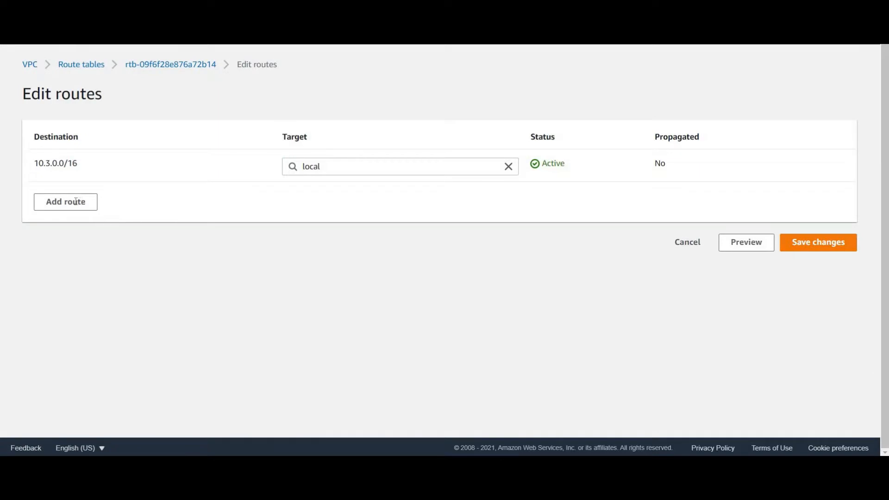
left_click(76, 201)
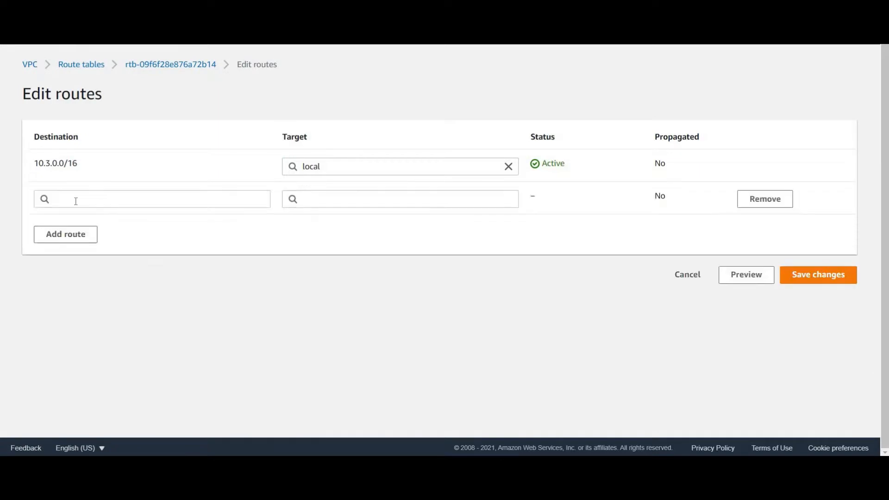
left_click(75, 199)
type("10.1")
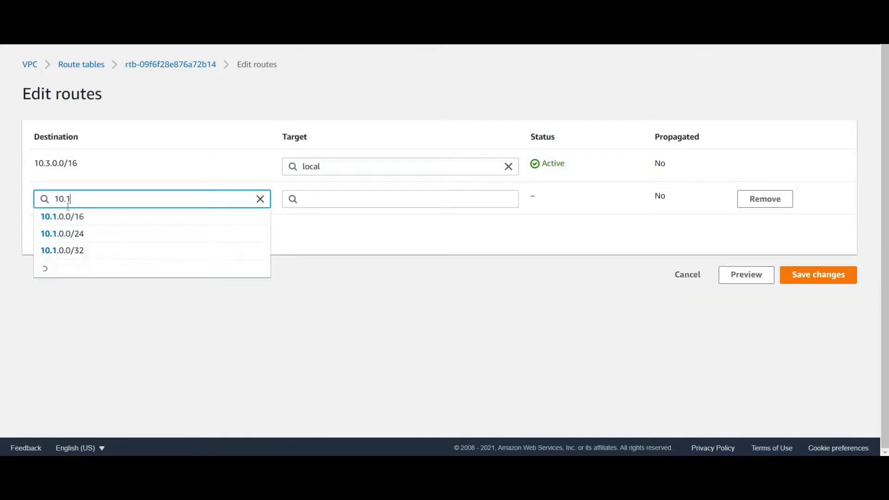
key("Down")
key("Return")
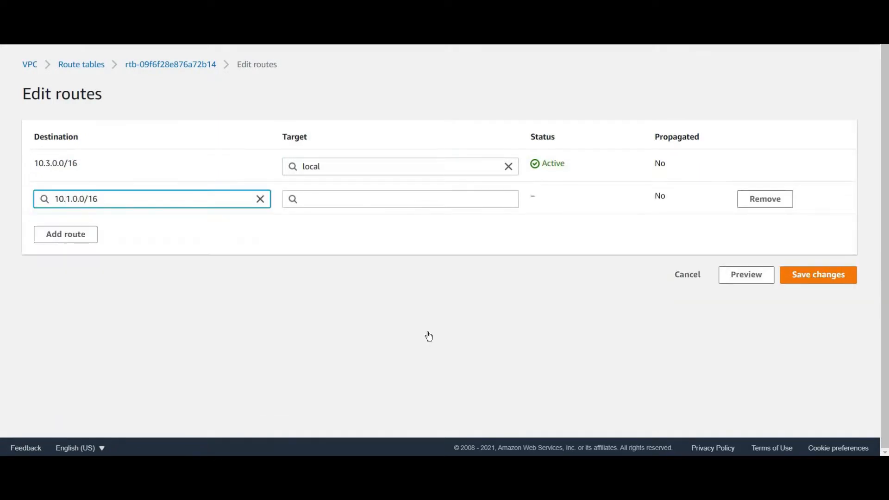
Set transit gateway tgw-0e699384eb5d09383 as the target of Private3-RT's 10.1.0.0/16 route
key("Tab")
type("tgw-")
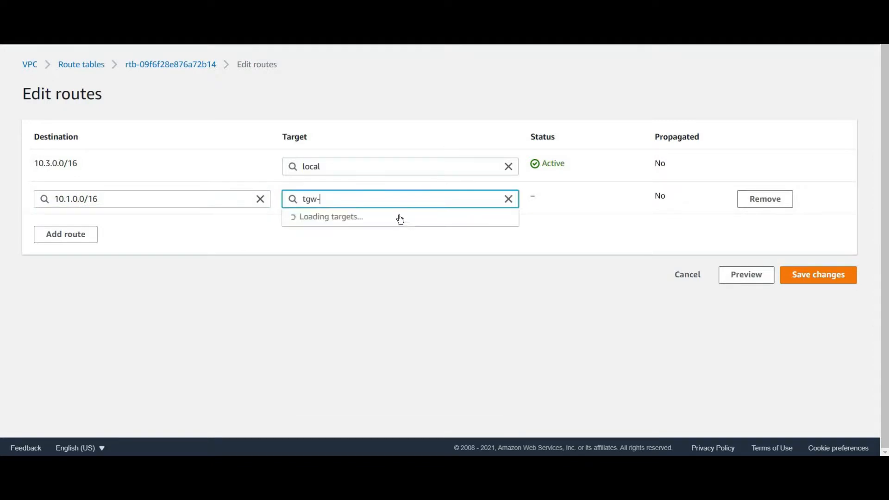
left_click(402, 216)
Add another route to Private3-RT with destination 10.2.0.0/16
left_click(83, 235)
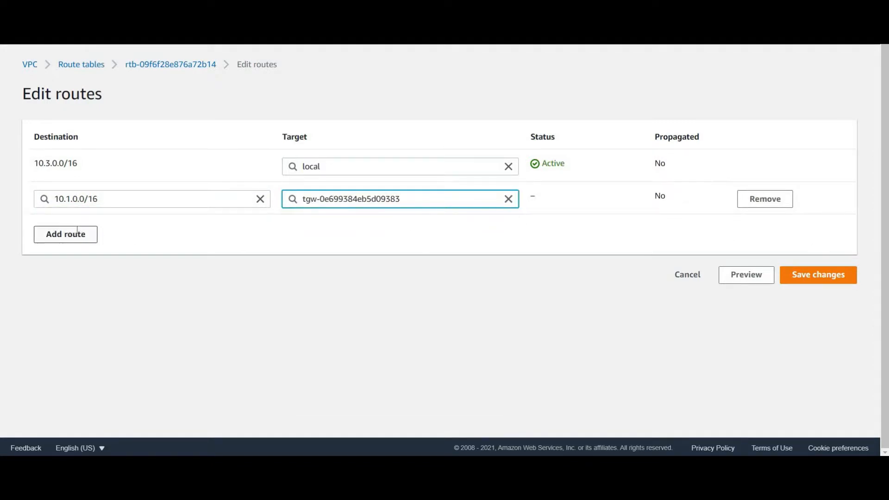
left_click(77, 230)
type("10.2.")
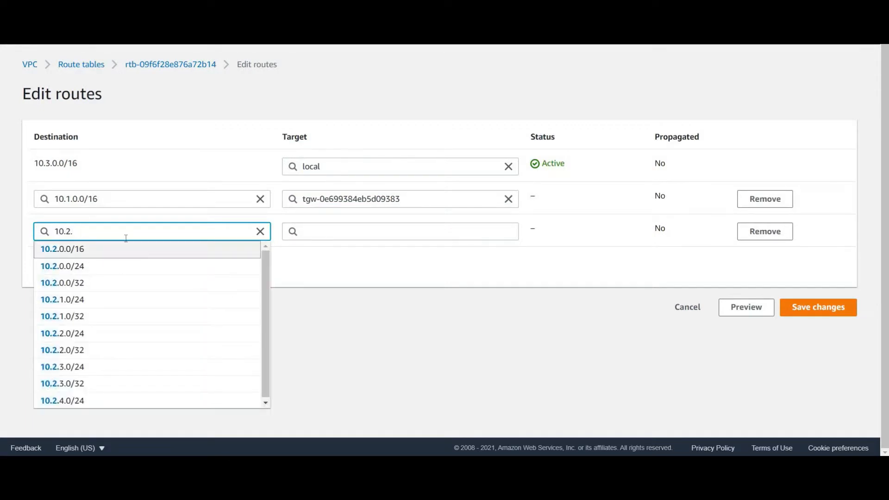
left_click(126, 248)
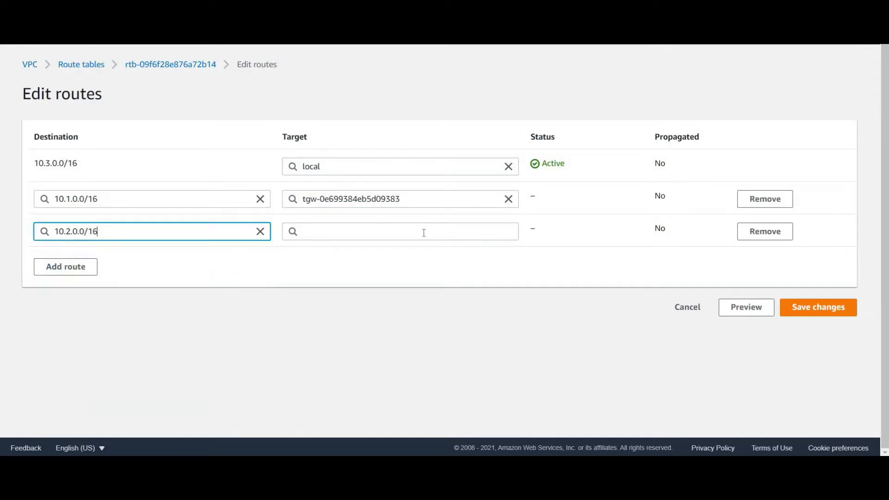
Set transit gateway tgw-0e699384eb5d09383 as the target of the 10.2.0.0/16 route and save Private3-RT's route changes
left_click(424, 233)
scroll(342, 382, "down", 1)
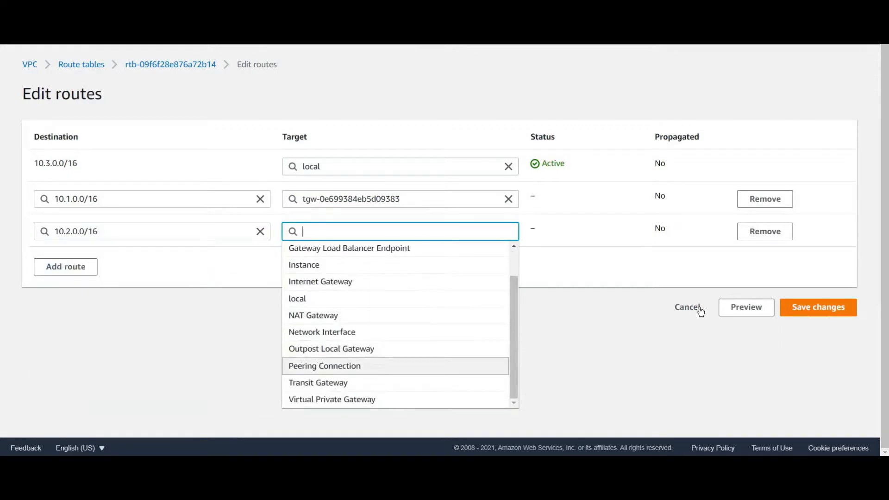
type("tgw-")
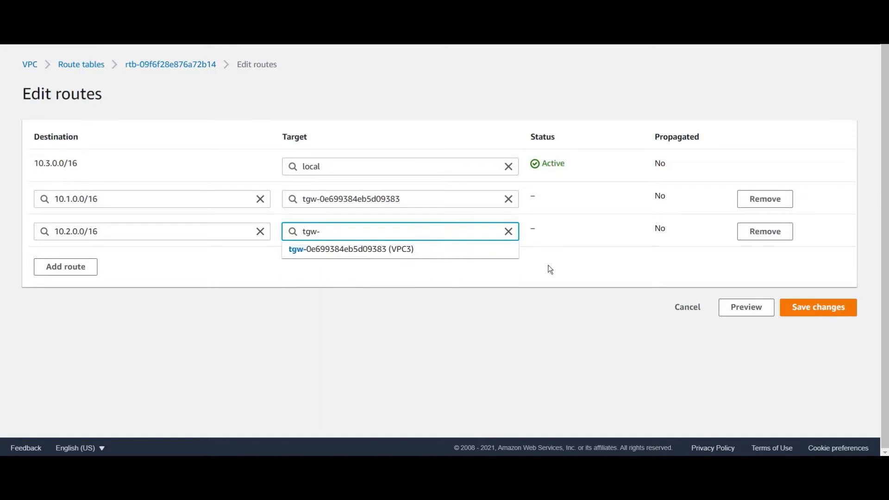
key("Down")
key("Return")
left_click(831, 310)
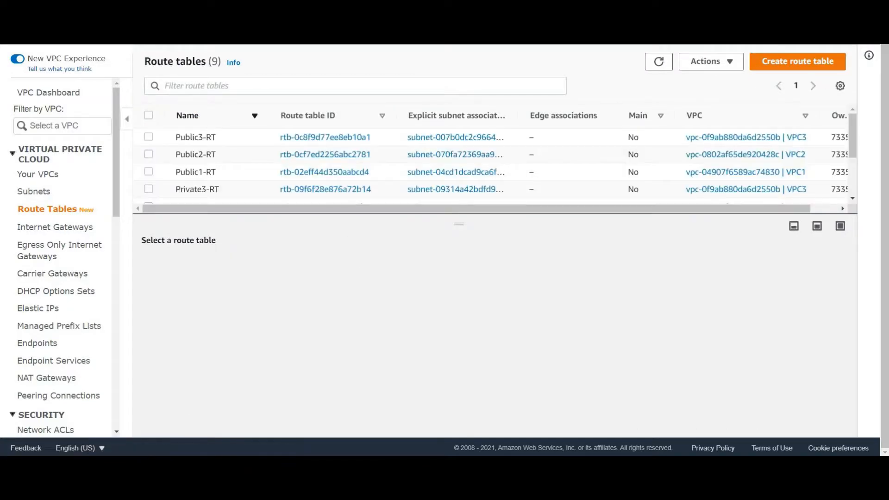
Switch to the PuTTY terminal of the VPC1 instance, ping 10.2.0.20 and stop the ping after a few packets
key("alt+Tab")
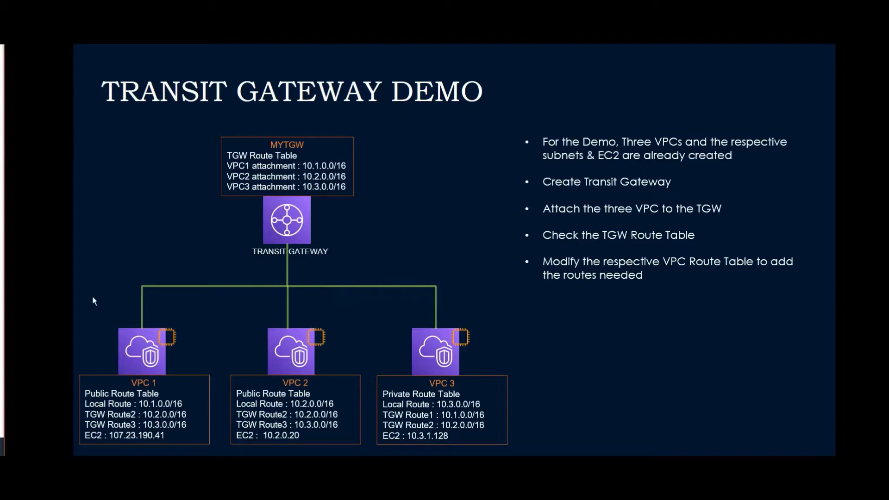
key("alt+Tab")
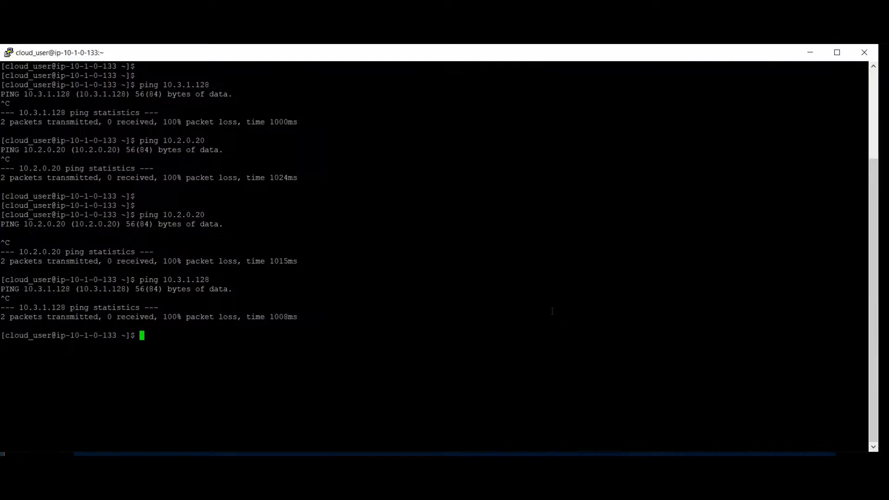
key("Up")
key("Up")
key("Return")
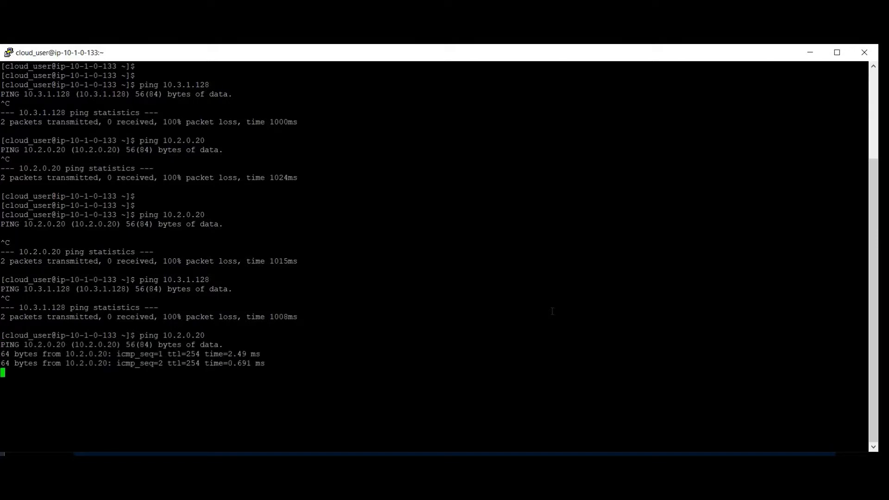
key("ctrl+c")
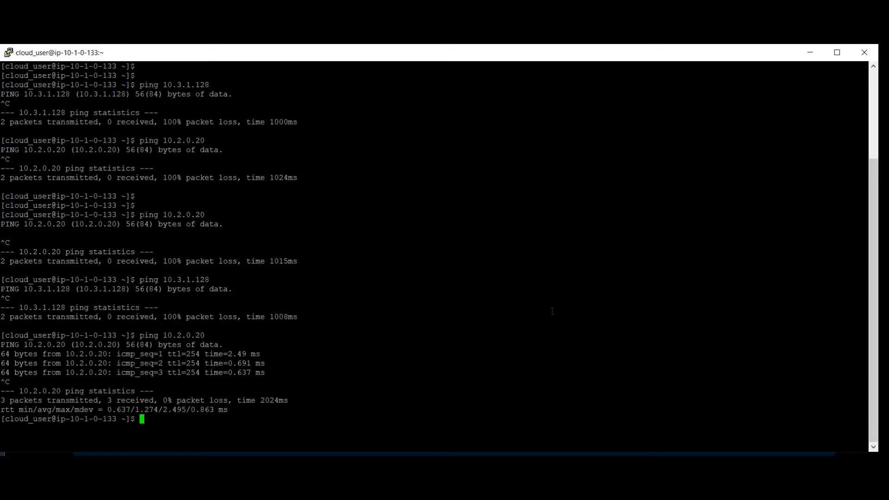
Ping 10.3.1.128 from the VPC1 instance and stop it after a few packets
key("Up")
key("Up")
key("Return")
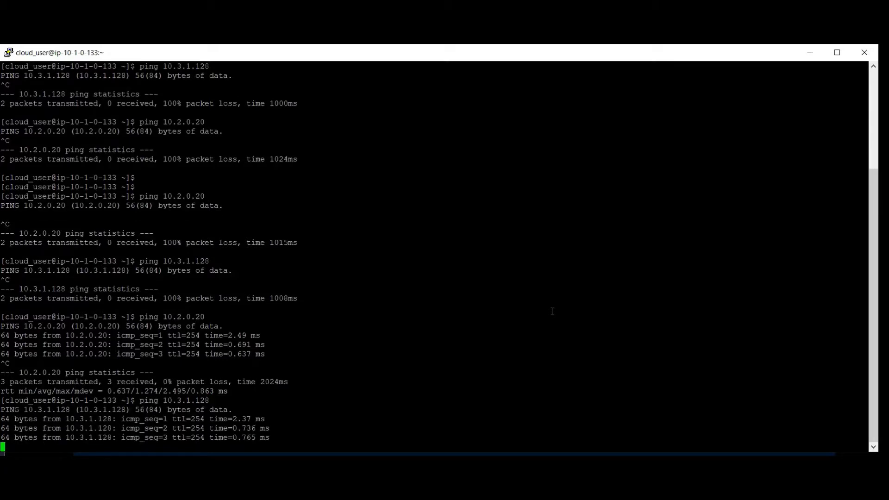
key("ctrl+c")
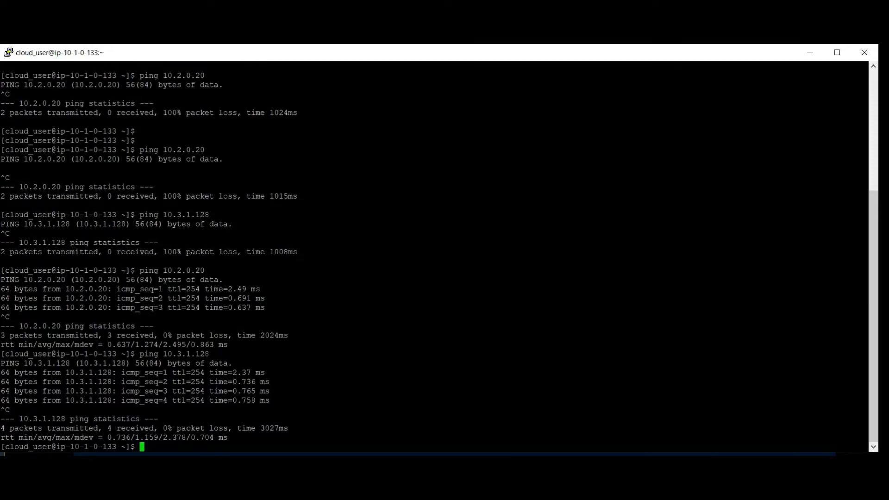
Switch to the AWS VPC console, remove the 10.3.0.0/16 route from Public1-RT and save the changes
key("alt+Tab")
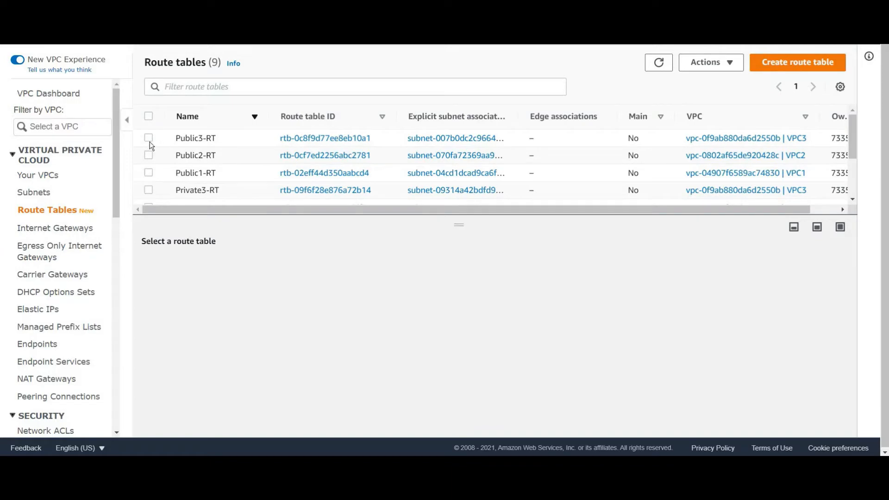
left_click(149, 173)
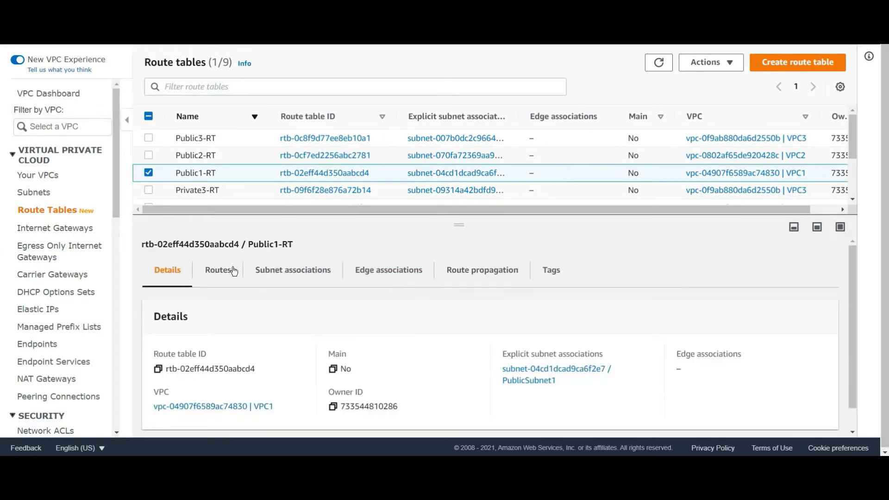
left_click(233, 271)
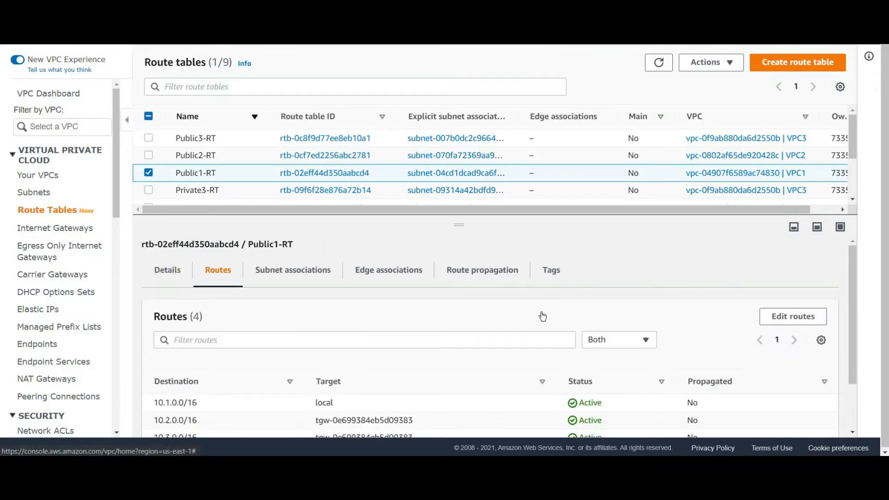
scroll(542, 317, "down", 2)
left_click(791, 258)
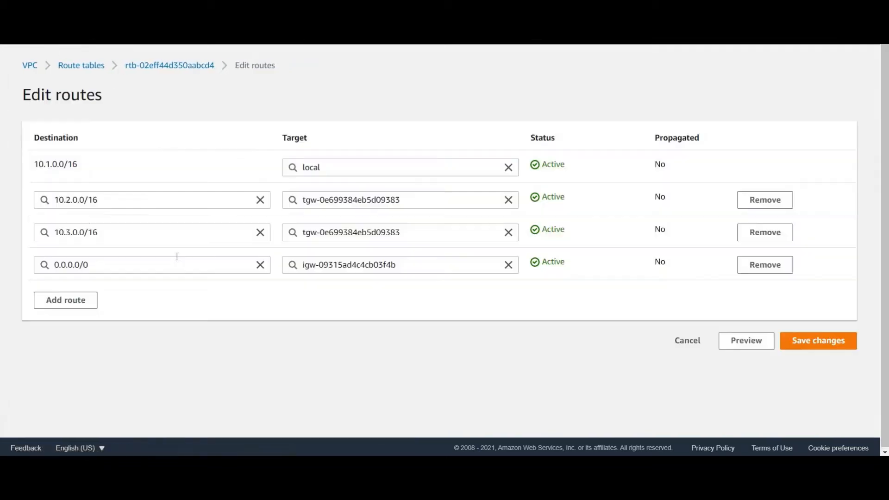
left_click(770, 232)
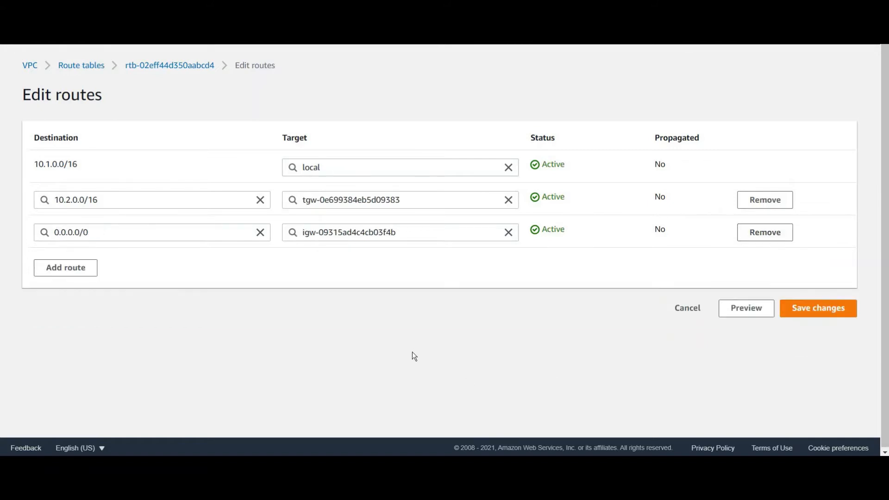
left_click(818, 308)
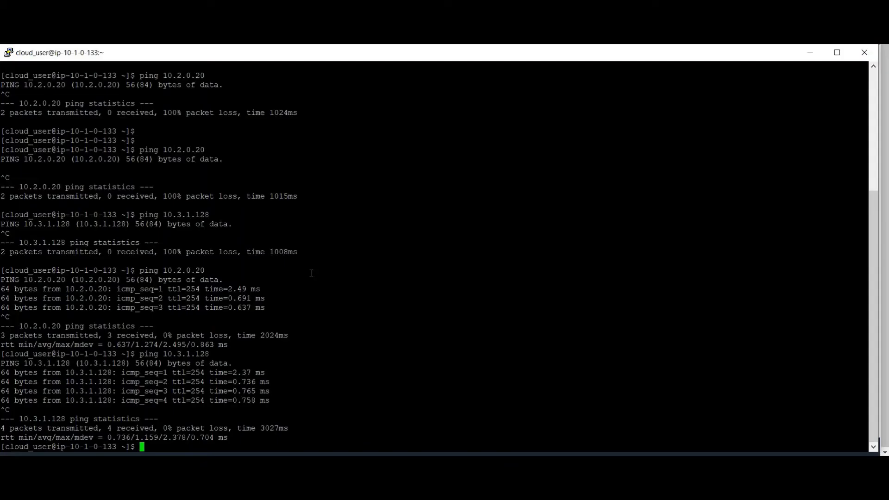
Repeat the ping to 10.3.1.128 in the PuTTY terminal with the 10.3.0.0/16 route removed, and stop it after a few packets
key("Return")
key("Return")
key("Return")
key("Return")
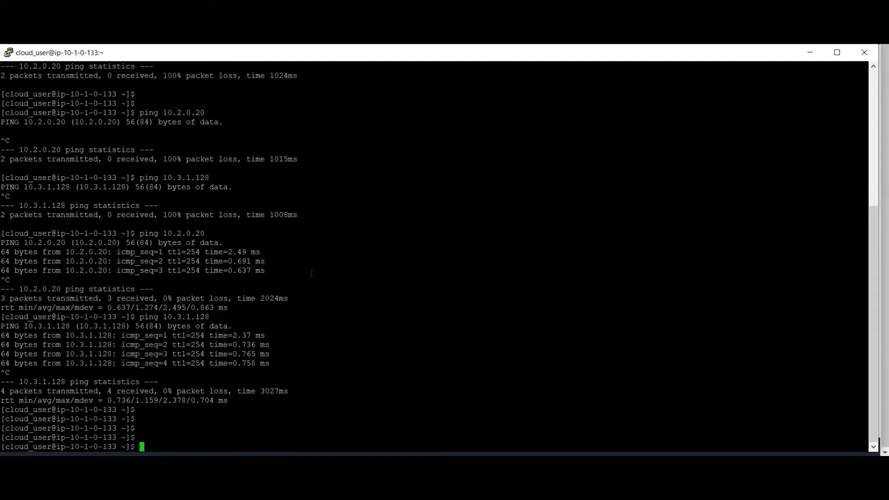
key("Up")
key("Return")
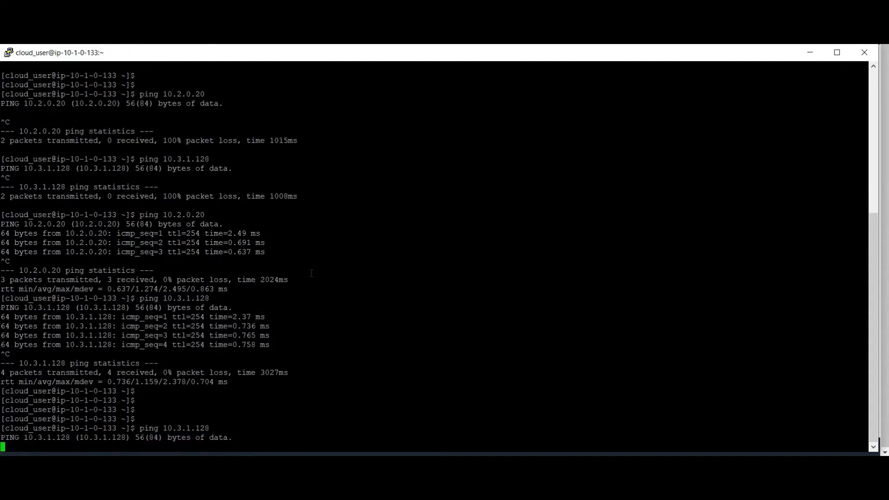
key("ctrl+c")
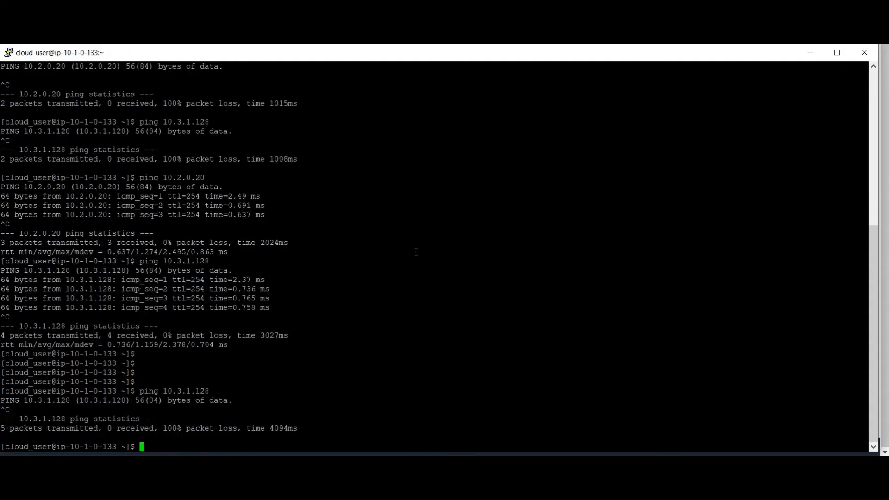
Compare the terminal's ping output with Public1-RT's page and return to the AWS VPC console
key("alt+Tab")
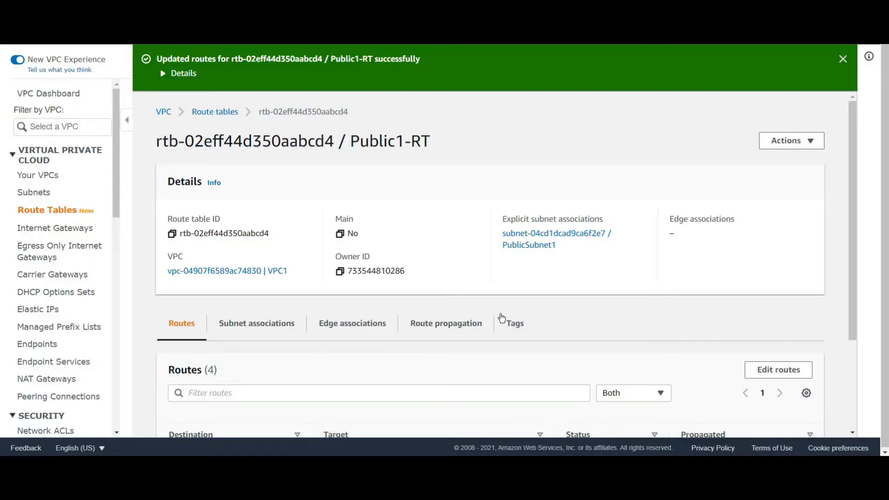
key("alt+Tab")
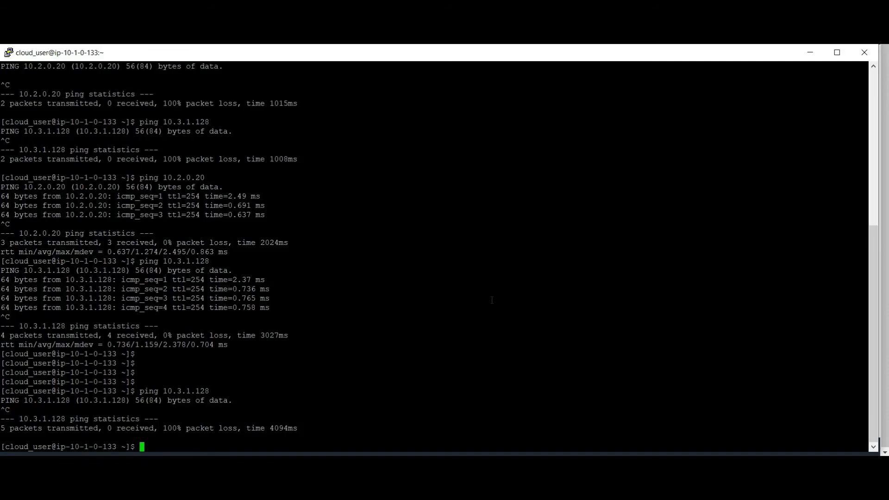
key("alt+Tab")
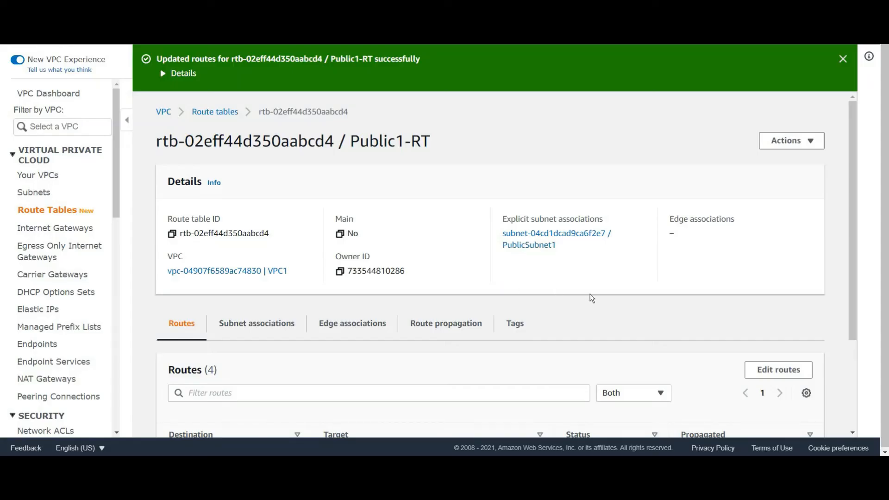